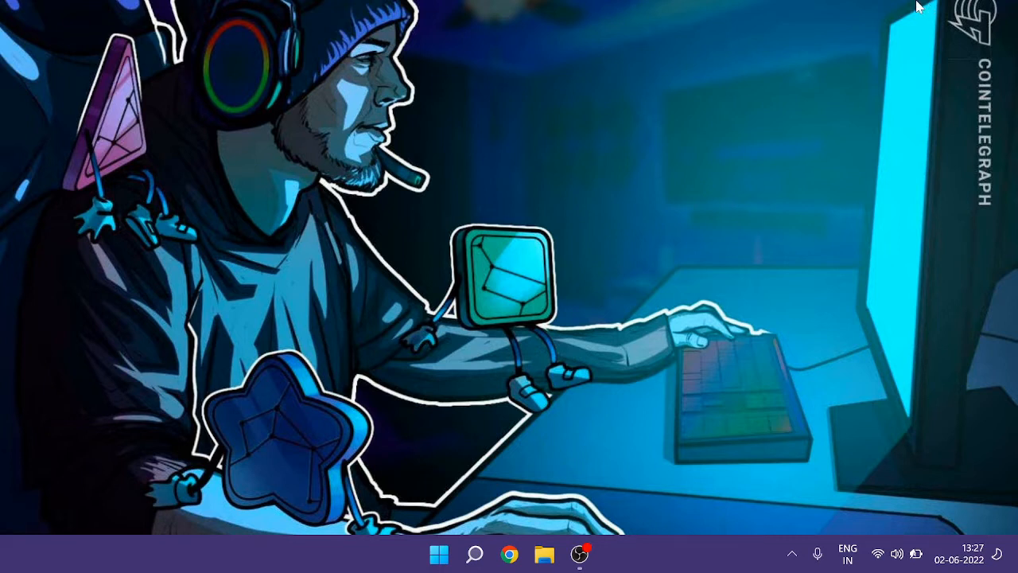
- Search for Bluetooth and open the Bluetooth and other devices settings
click(477, 554)
text(b)
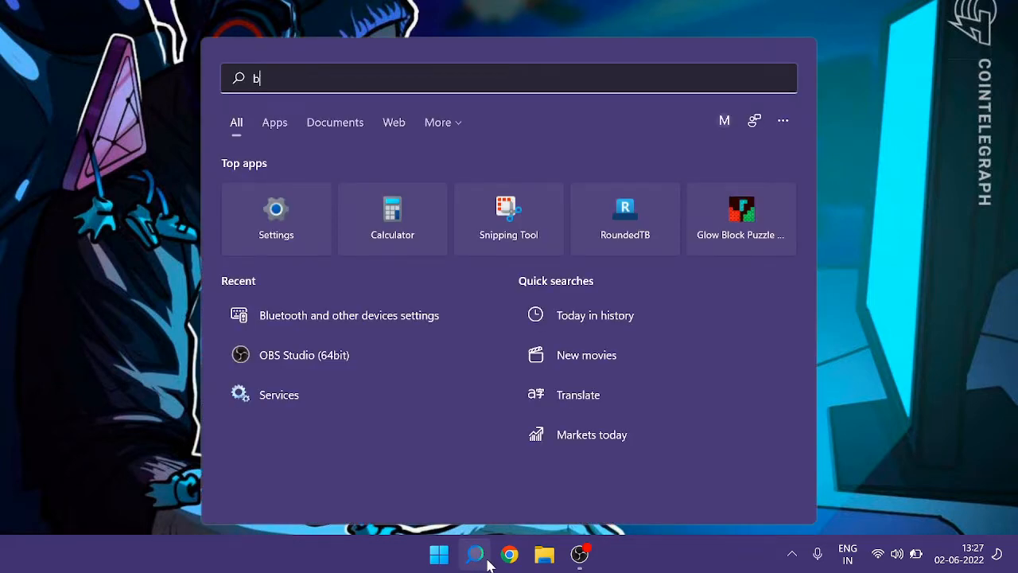
text(luet)
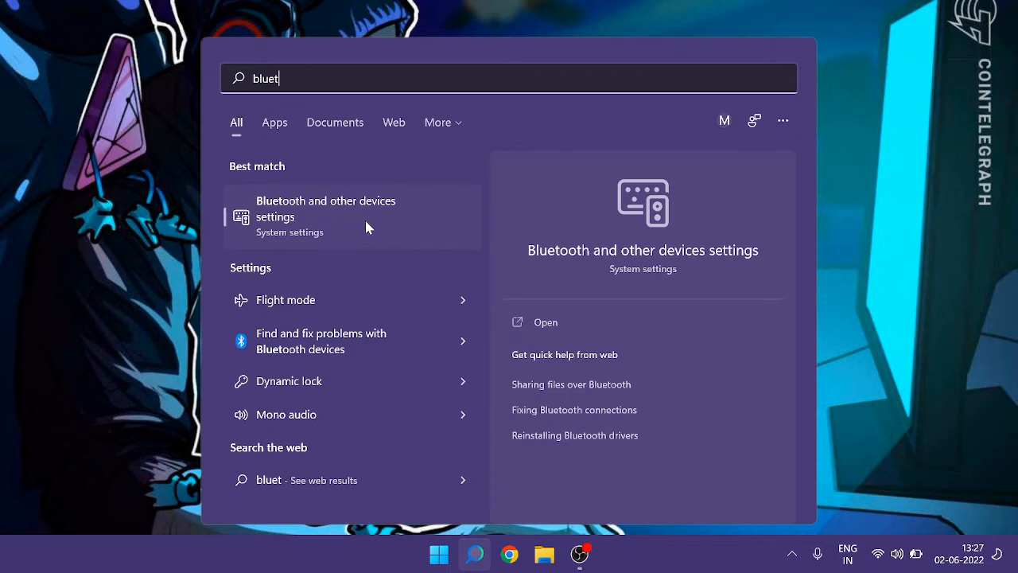
click(387, 220)
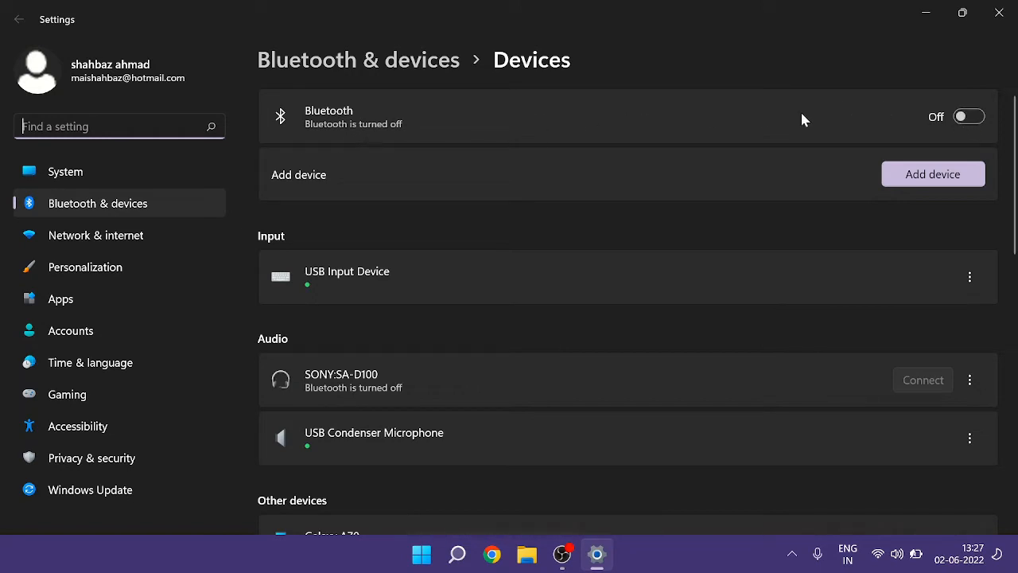
- Turn Bluetooth on and close the Settings window
click(974, 121)
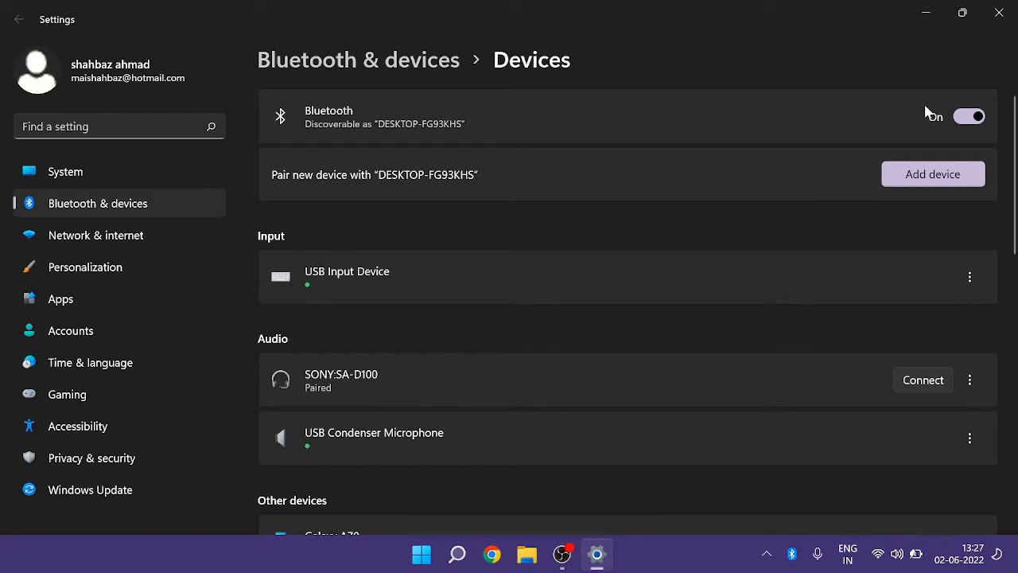
click(1000, 13)
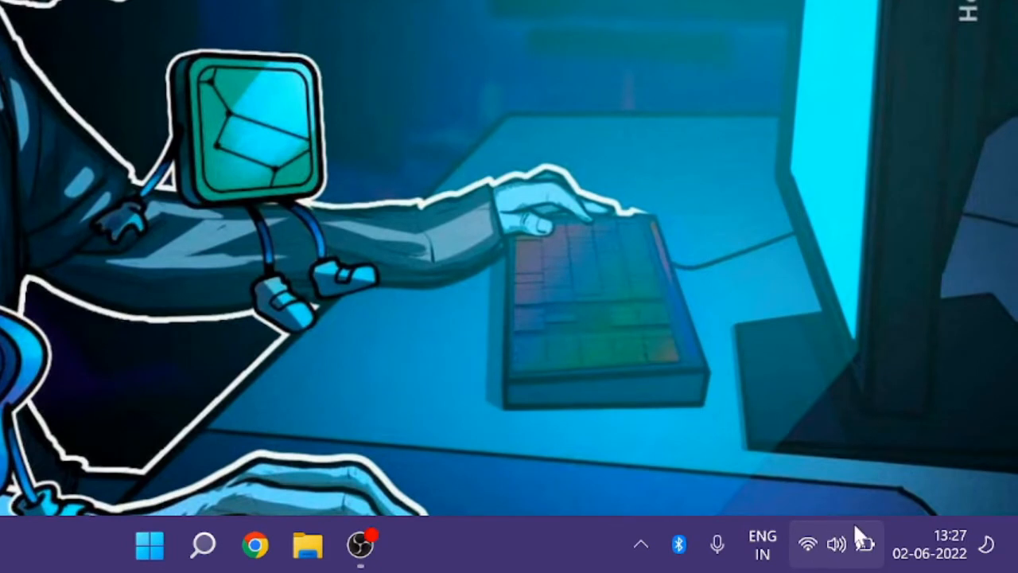
- Edit the quick settings panel to add a Bluetooth tile and finish editing
click(860, 538)
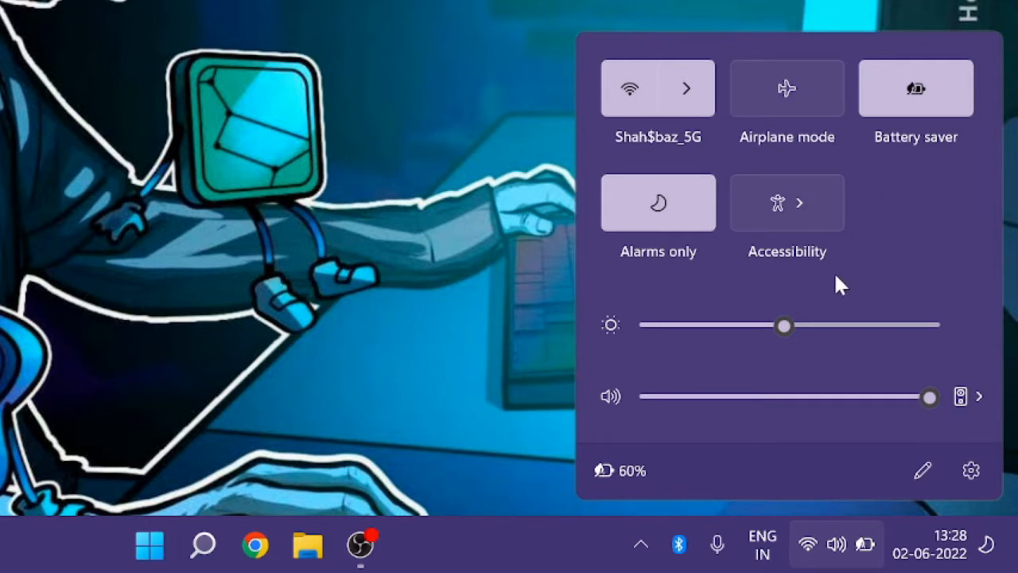
click(922, 470)
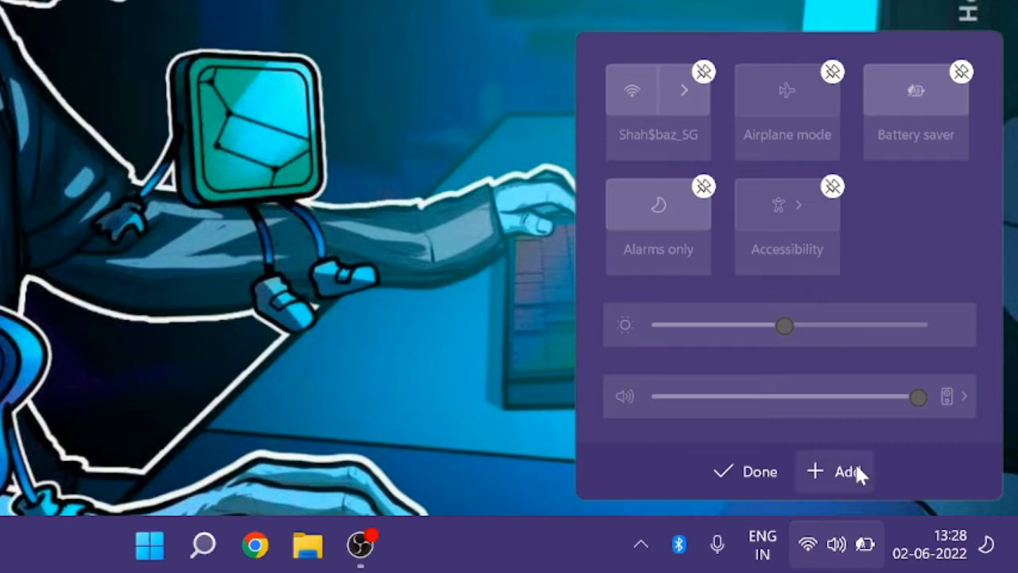
click(828, 473)
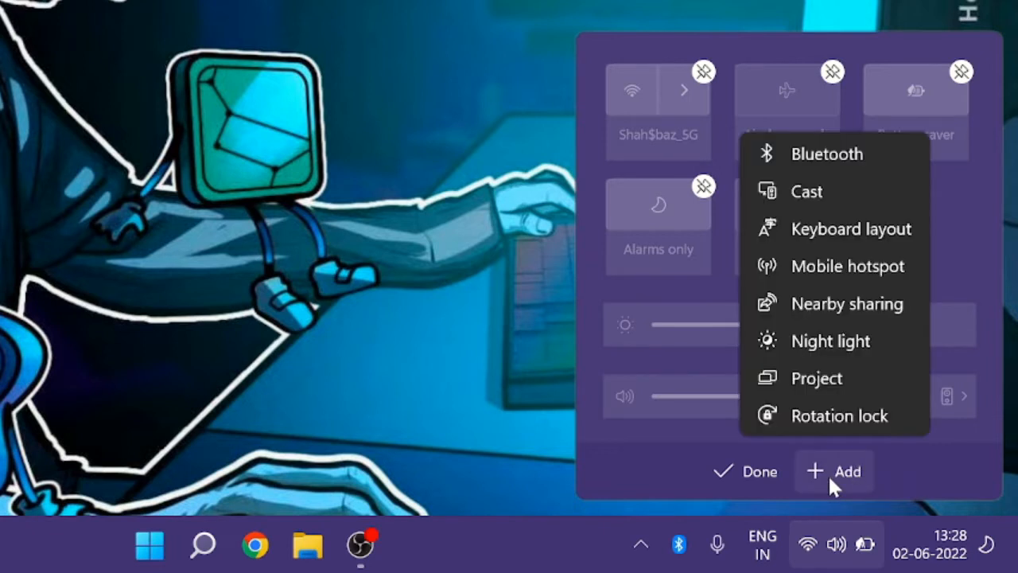
click(855, 156)
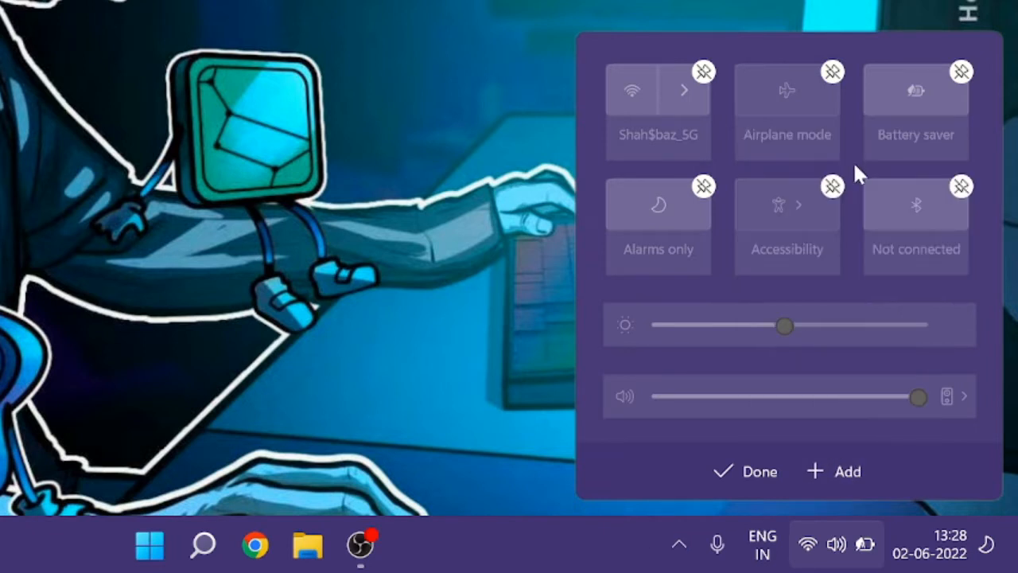
click(754, 469)
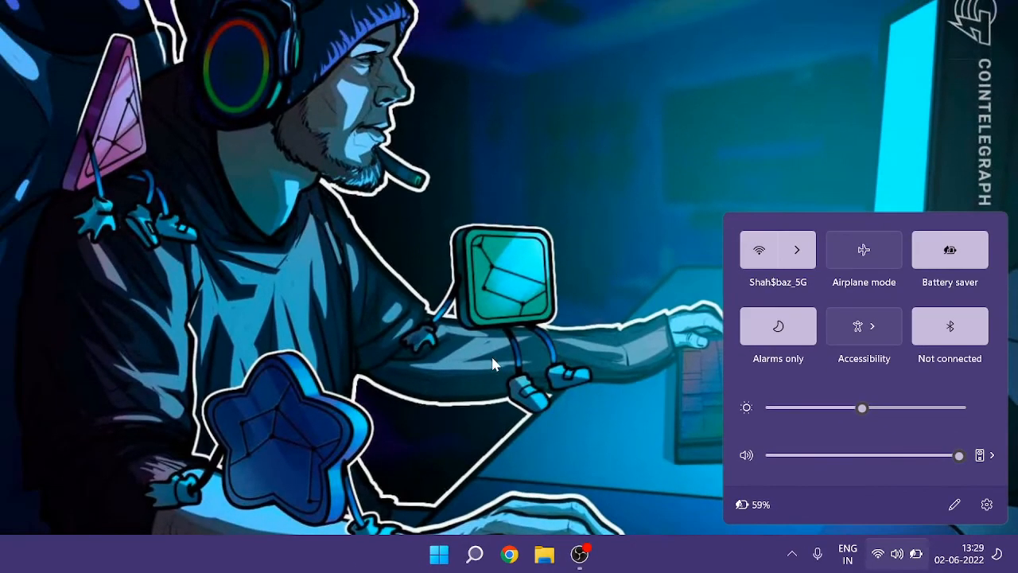
- Close the quick settings panel and search for and open the Services app
click(493, 364)
click(476, 556)
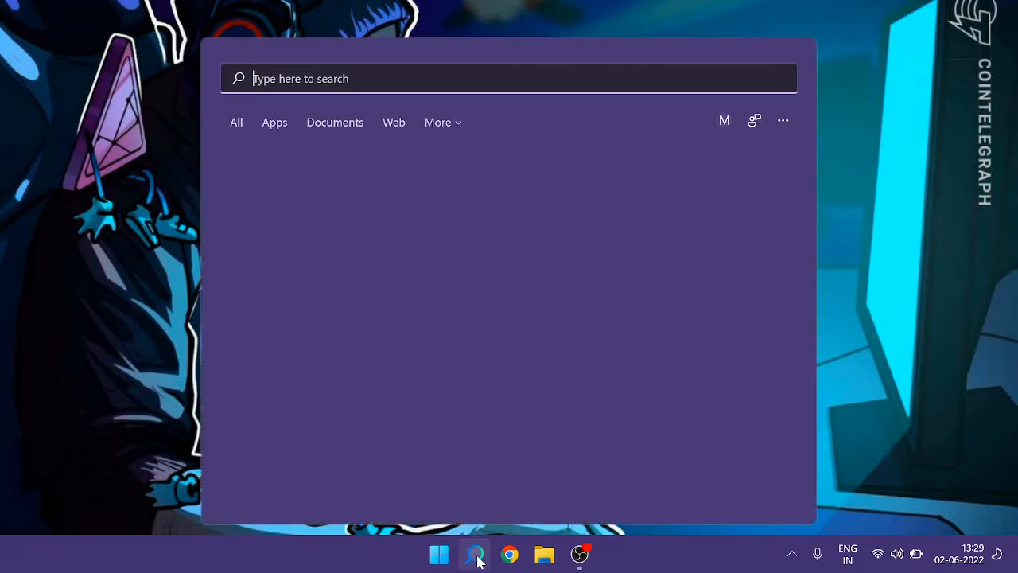
text(servi)
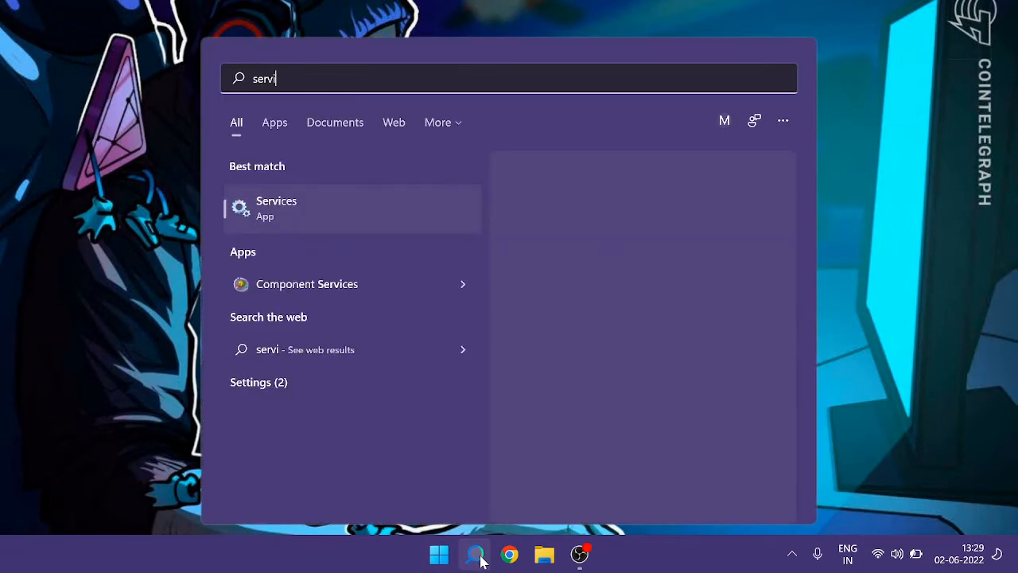
text(ces)
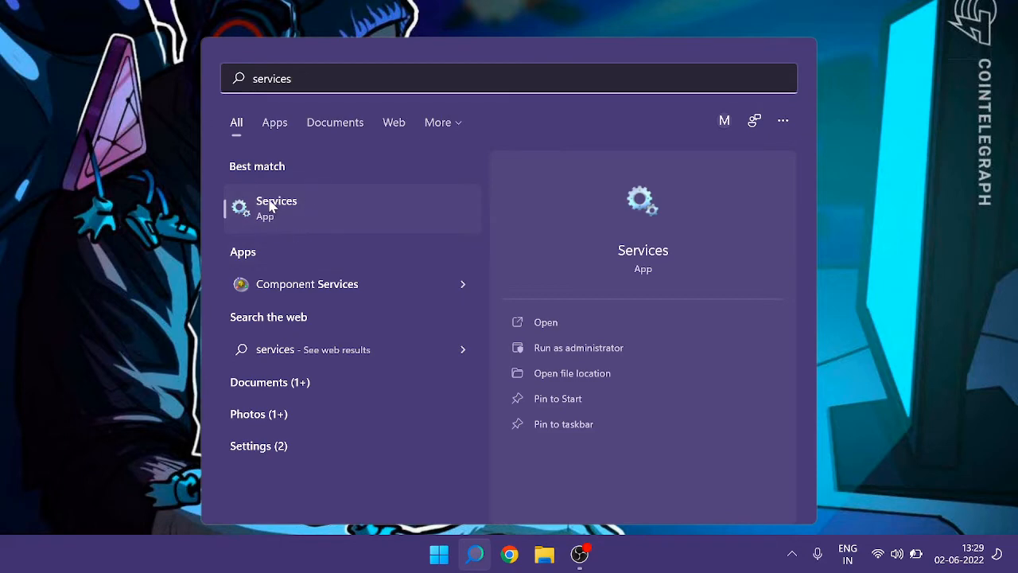
click(322, 217)
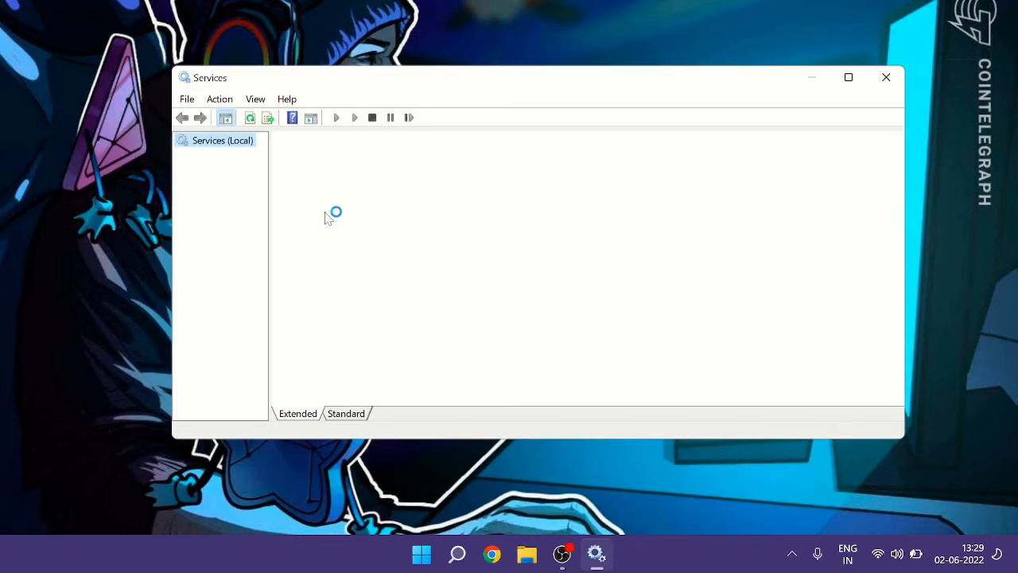
- Examine the Bluetooth services in the Services list, their status and startup types
drag(541, 85, 598, 78)
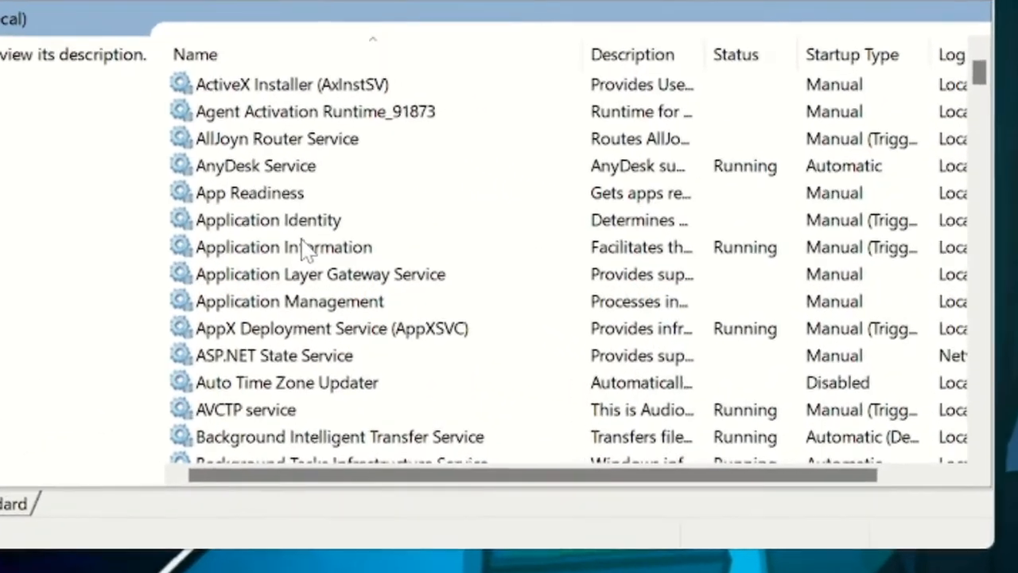
click(307, 249)
scroll(307, 249, down, 3)
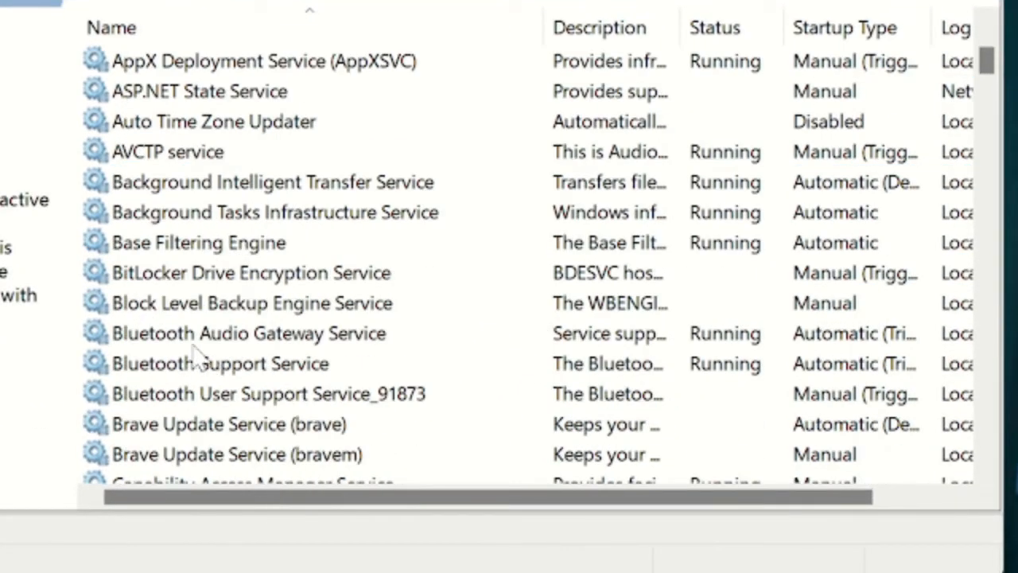
click(191, 346)
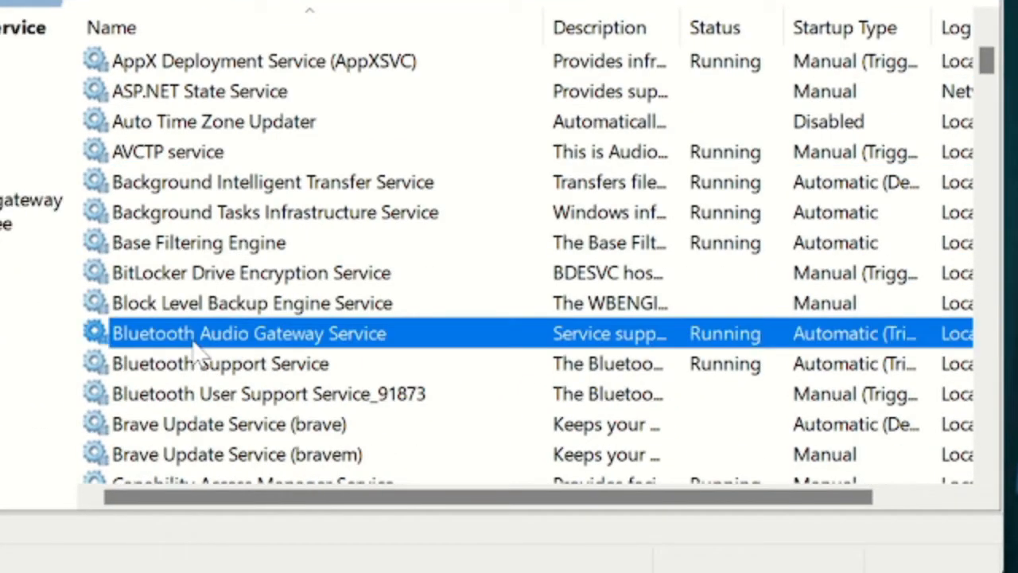
click(193, 367)
click(172, 391)
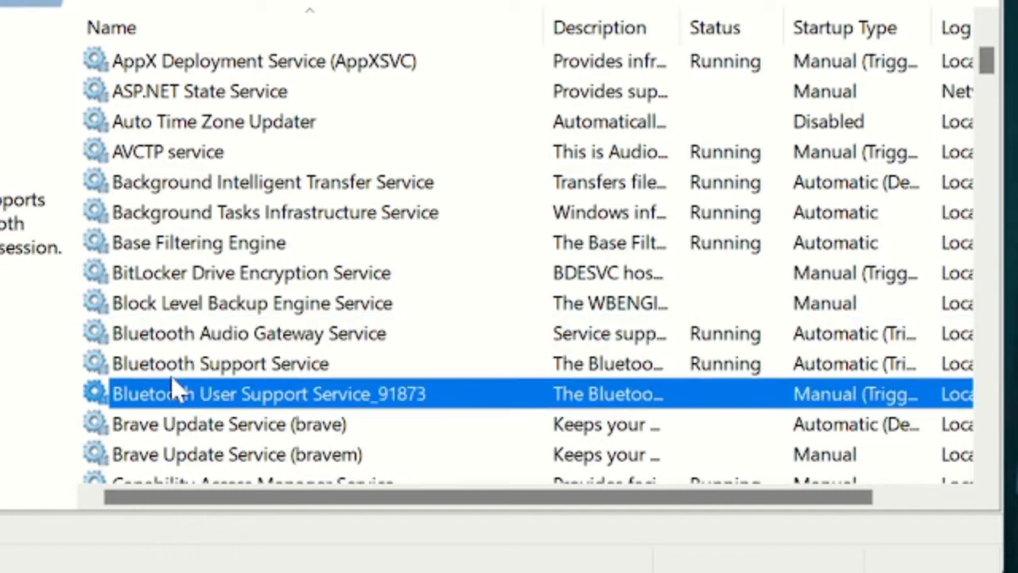
click(180, 338)
click(240, 368)
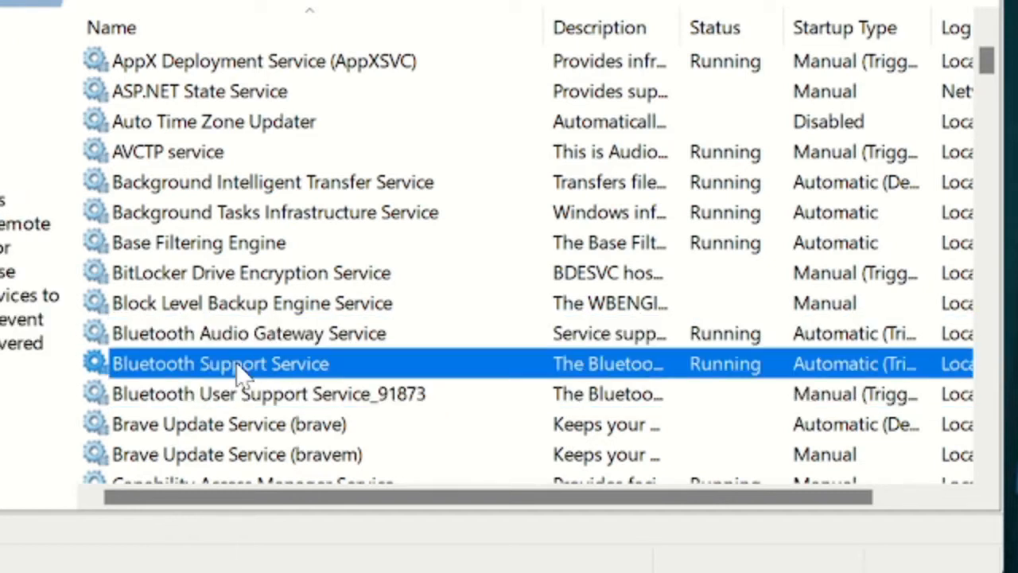
click(245, 399)
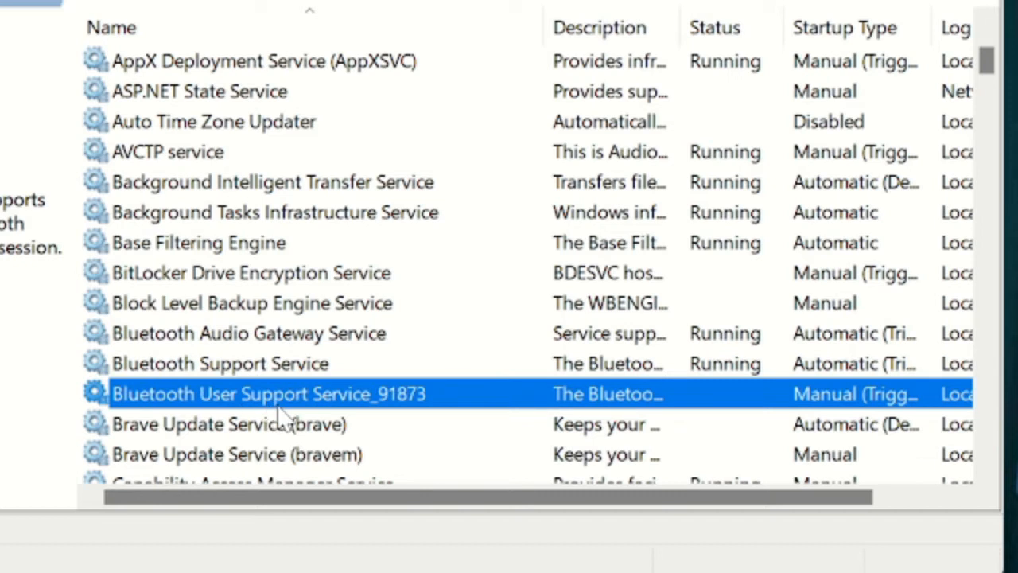
click(288, 309)
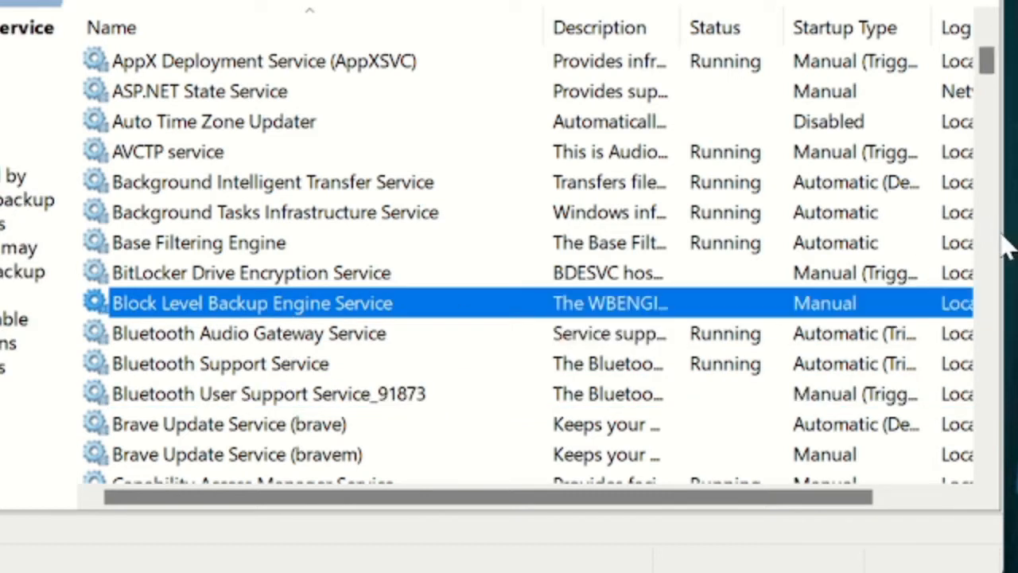
drag(1003, 233, 1017, 234)
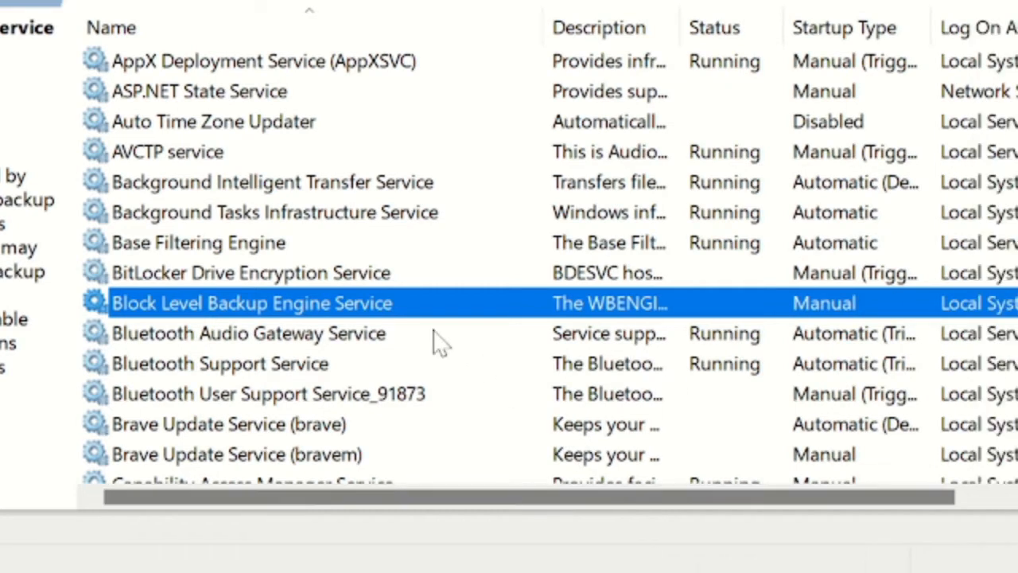
click(360, 338)
click(362, 303)
- Inspect the properties of Bluetooth Audio Gateway Service and Bluetooth Support Service, then close Services
double_click(235, 344)
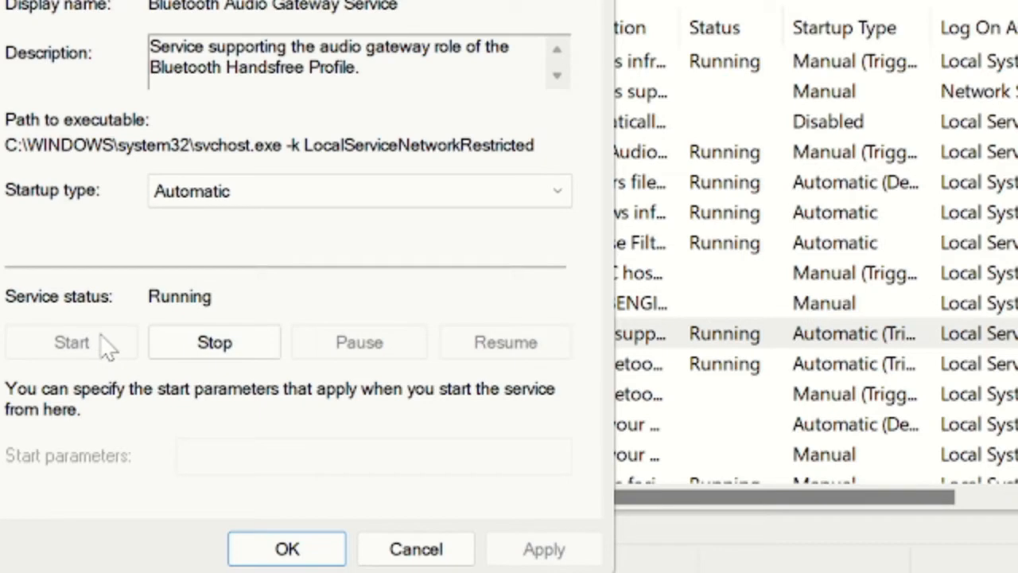
key(Escape)
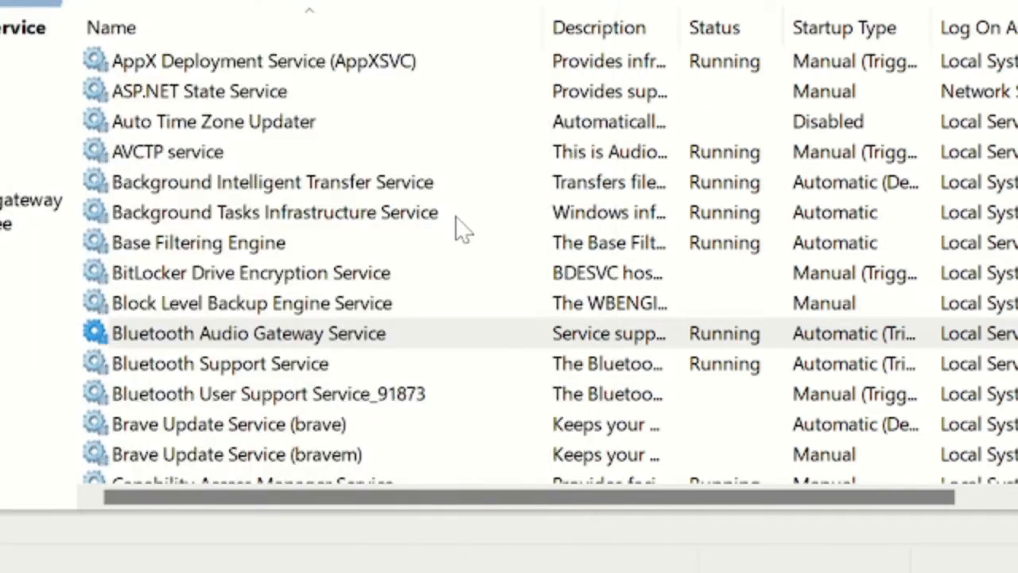
key(Down)
key(Return)
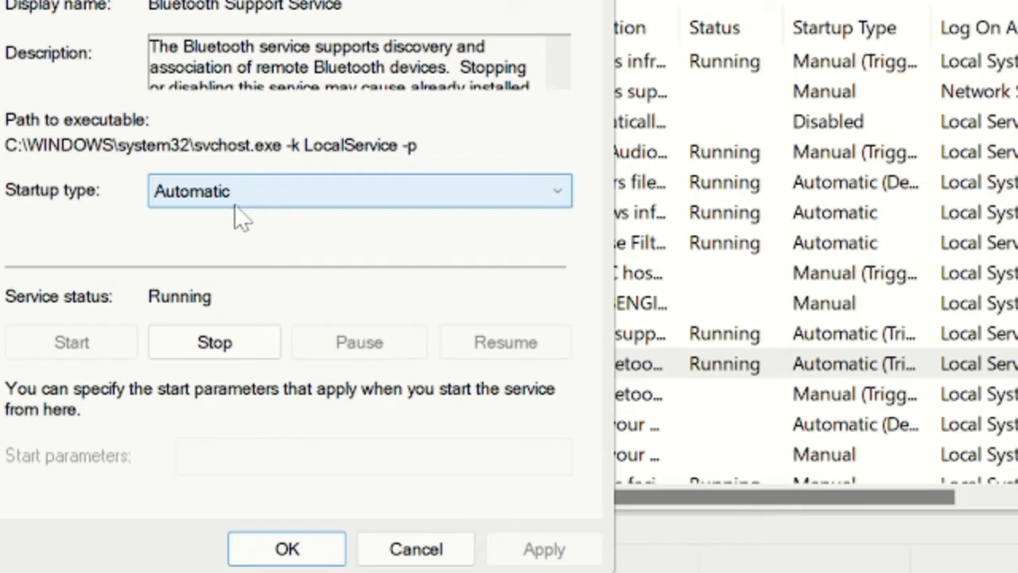
click(287, 549)
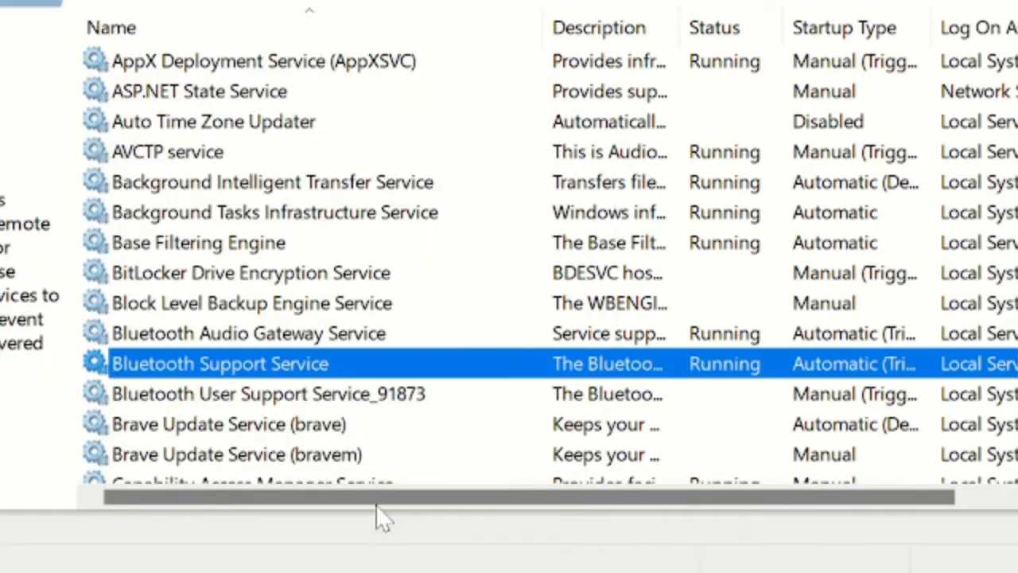
click(293, 394)
click(262, 362)
click(258, 404)
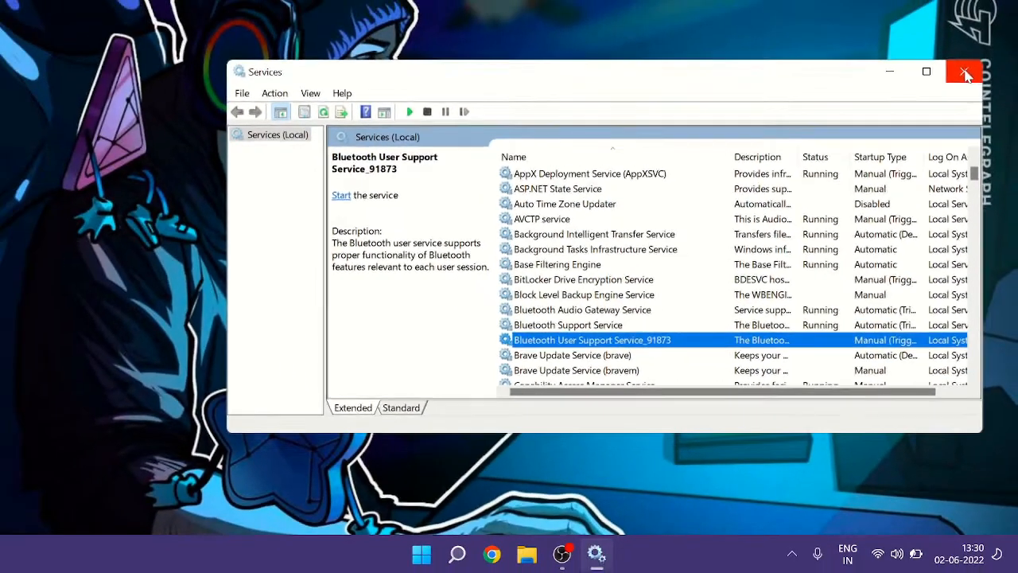
click(964, 72)
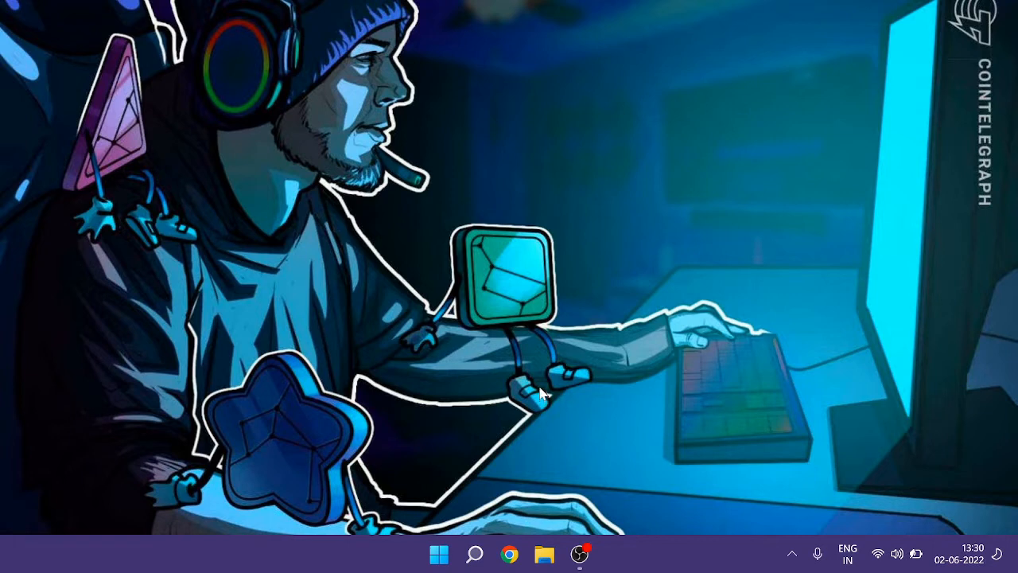
- Open Settings and go to System, Troubleshoot, Other troubleshooters
right_click(437, 557)
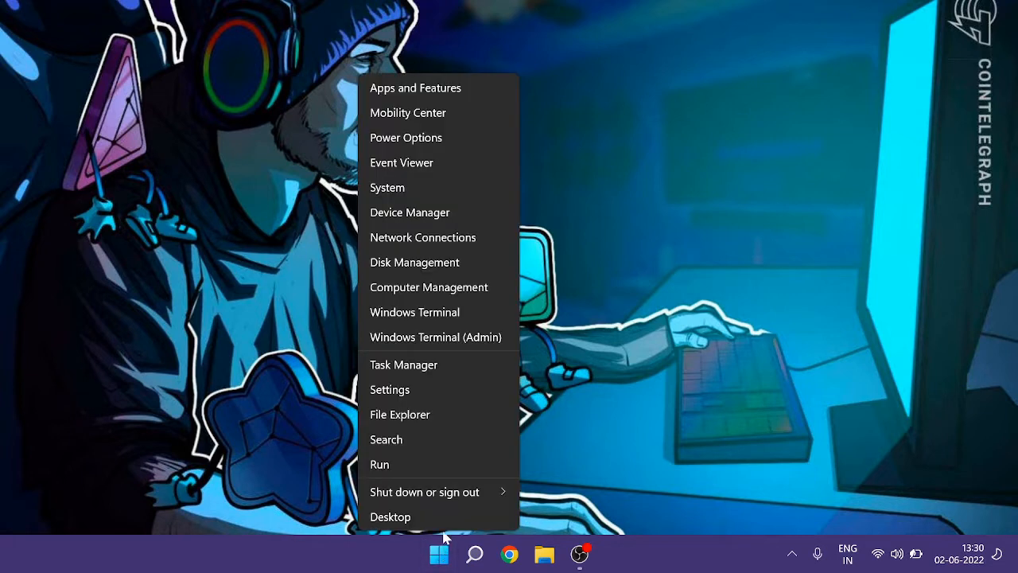
click(404, 390)
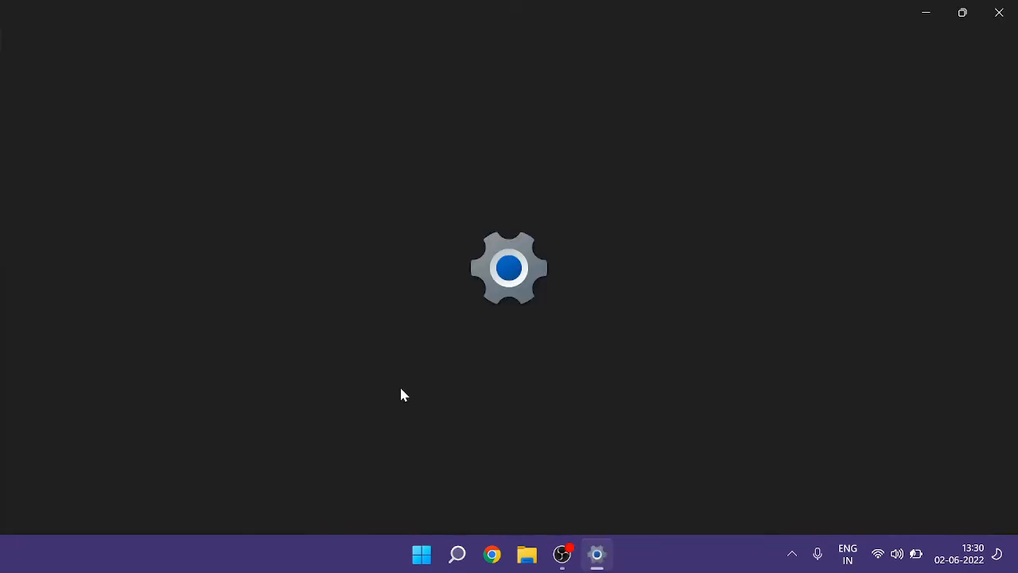
scroll(485, 381, down, 3)
scroll(503, 373, down, 5)
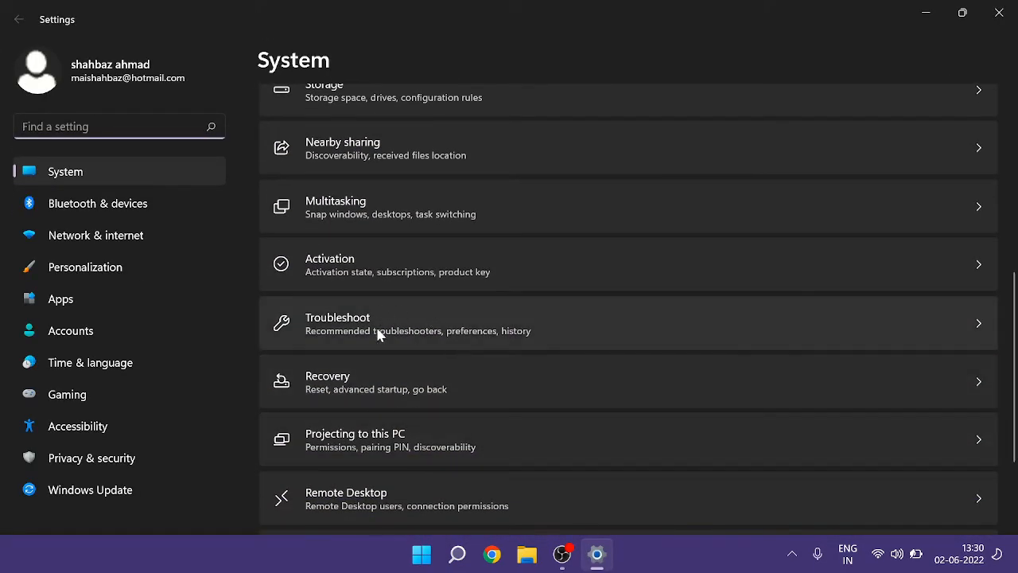
click(430, 327)
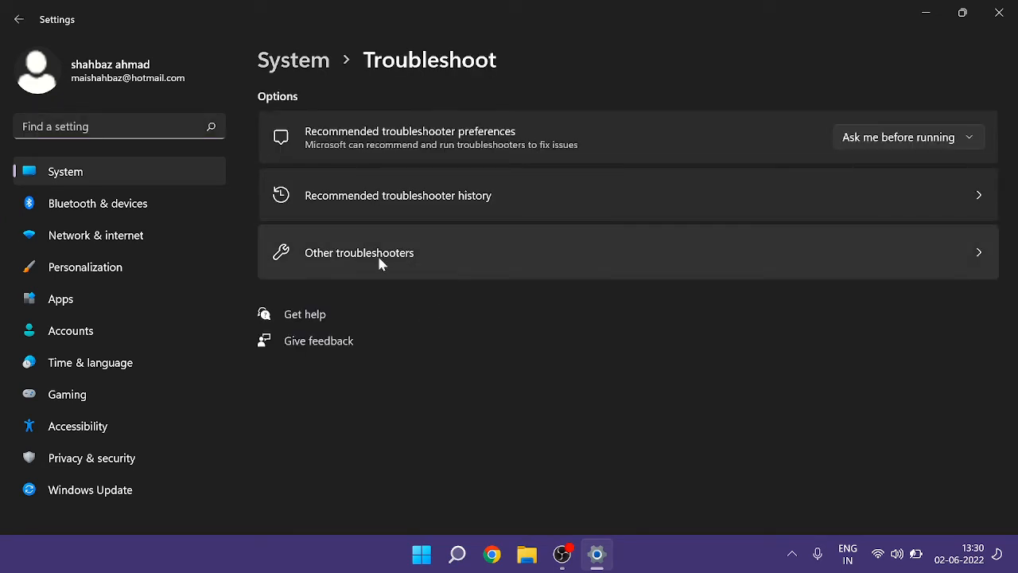
click(472, 256)
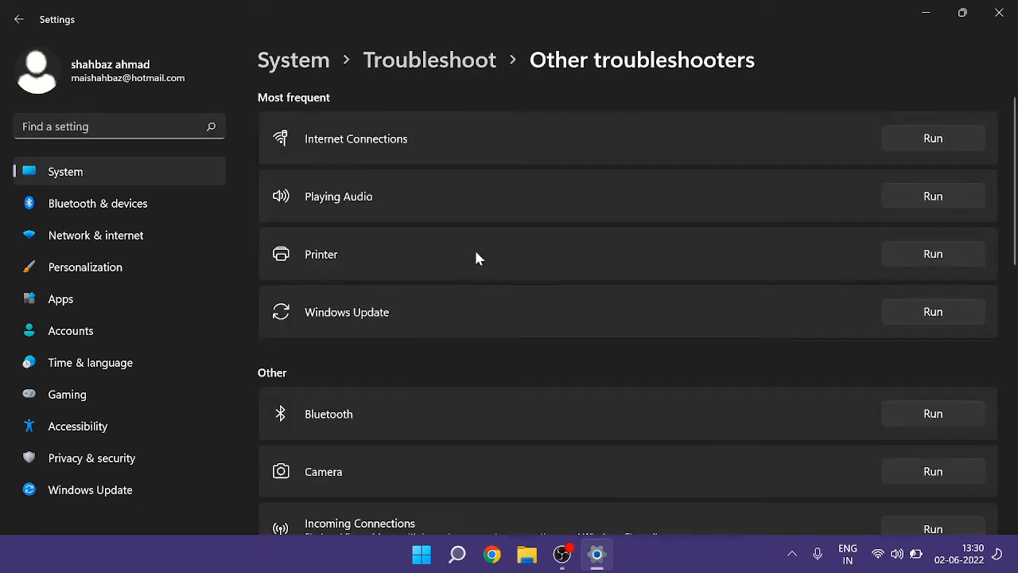
- Run the Bluetooth troubleshooter and close its results window
scroll(476, 254, down, 3)
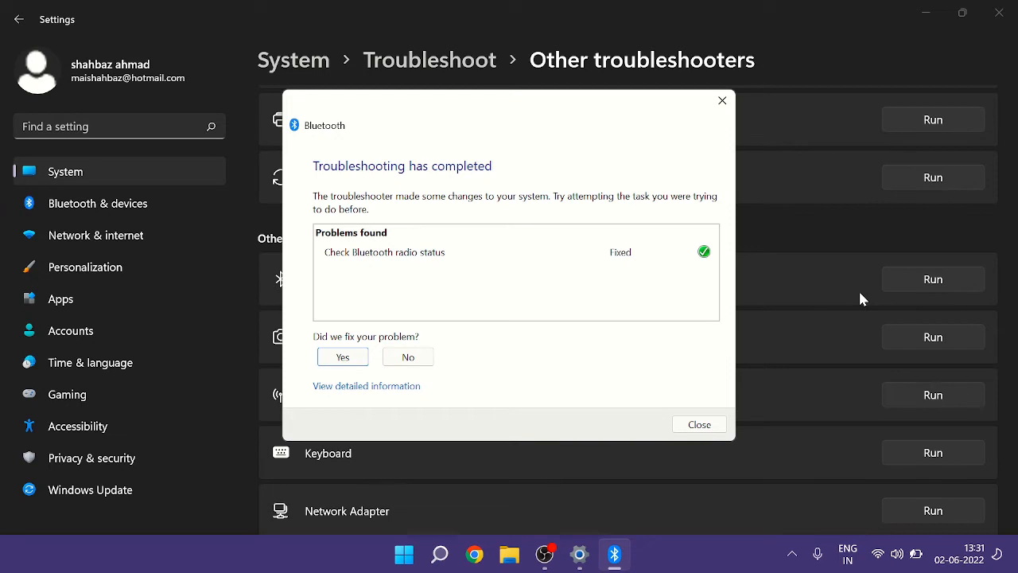
click(699, 424)
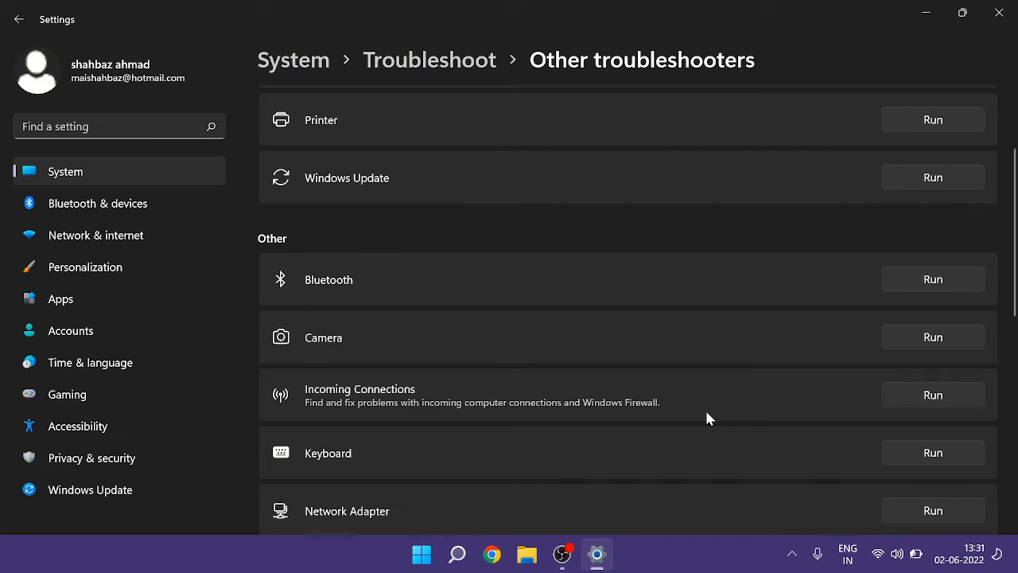
- Close Settings, open Device Manager and expand the Bluetooth category
click(1005, 17)
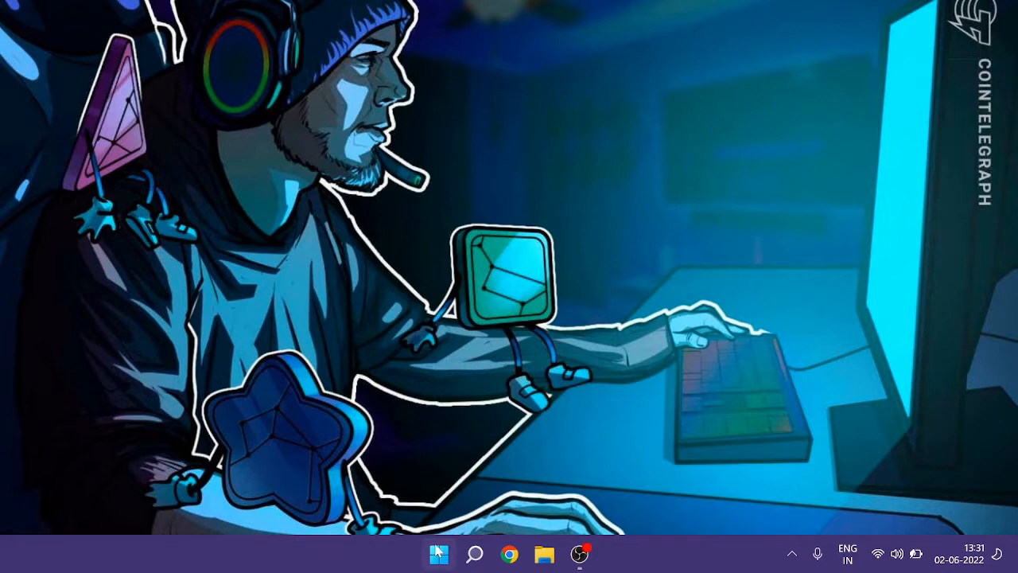
right_click(440, 559)
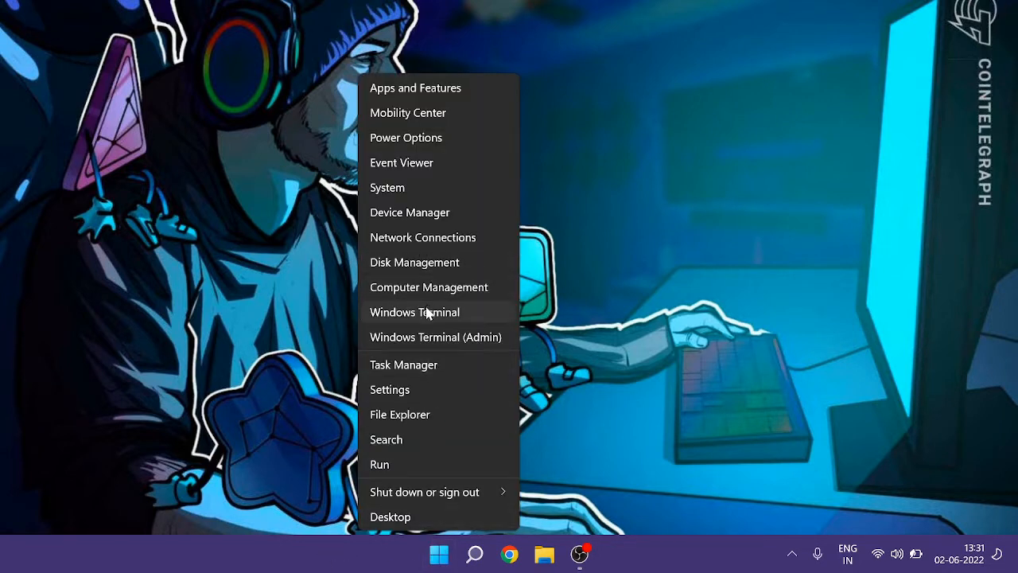
click(421, 212)
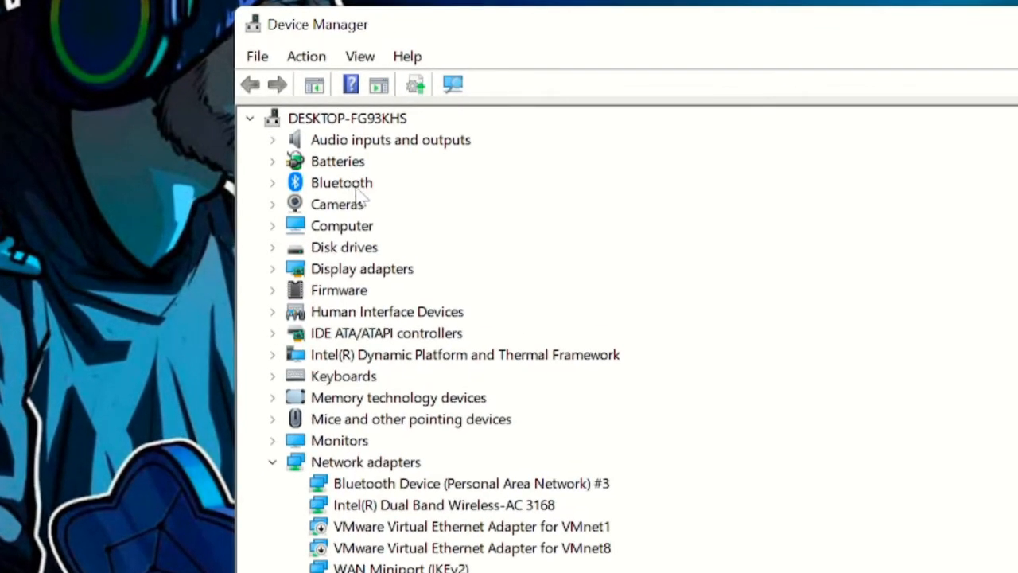
double_click(355, 186)
- Update the driver for Bluetooth Device (RFCOMM Protocol TDI) by searching automatically, then close the wizard
click(424, 210)
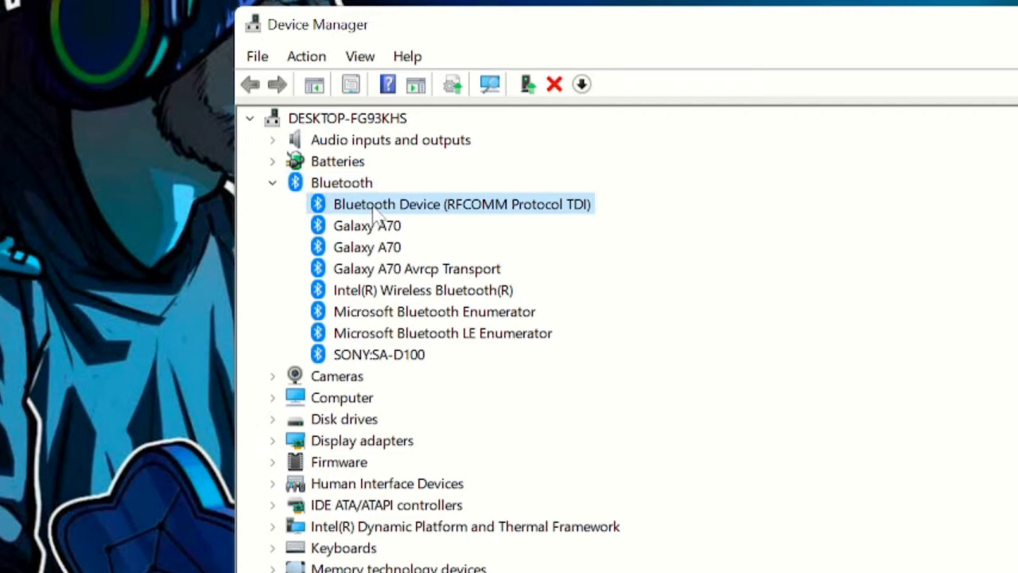
right_click(442, 215)
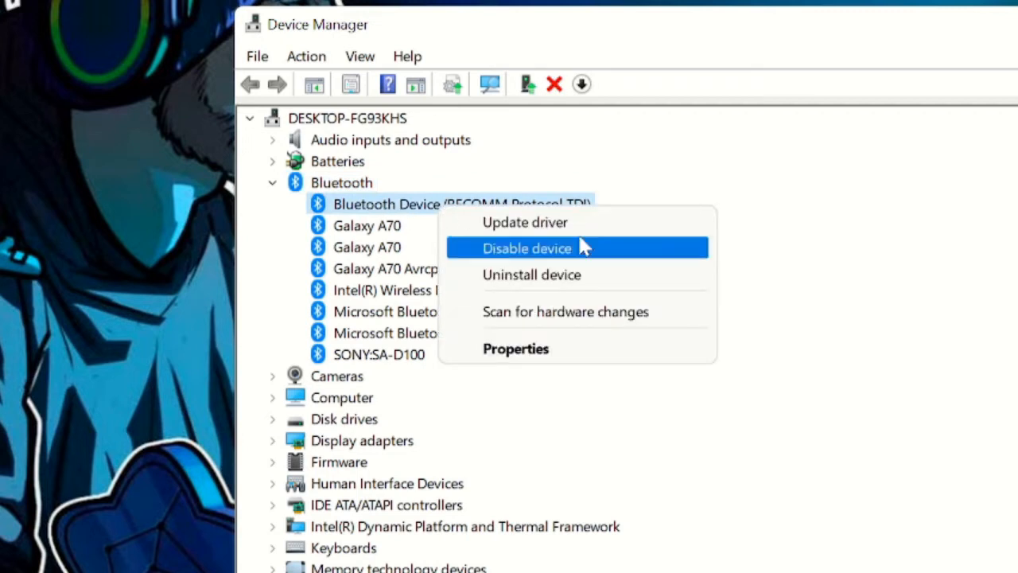
click(555, 222)
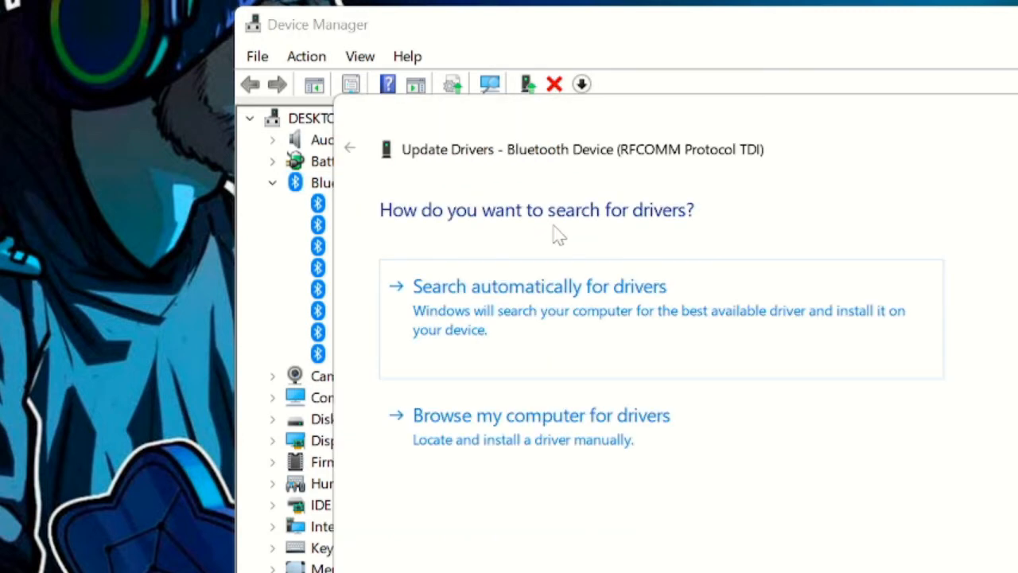
click(657, 326)
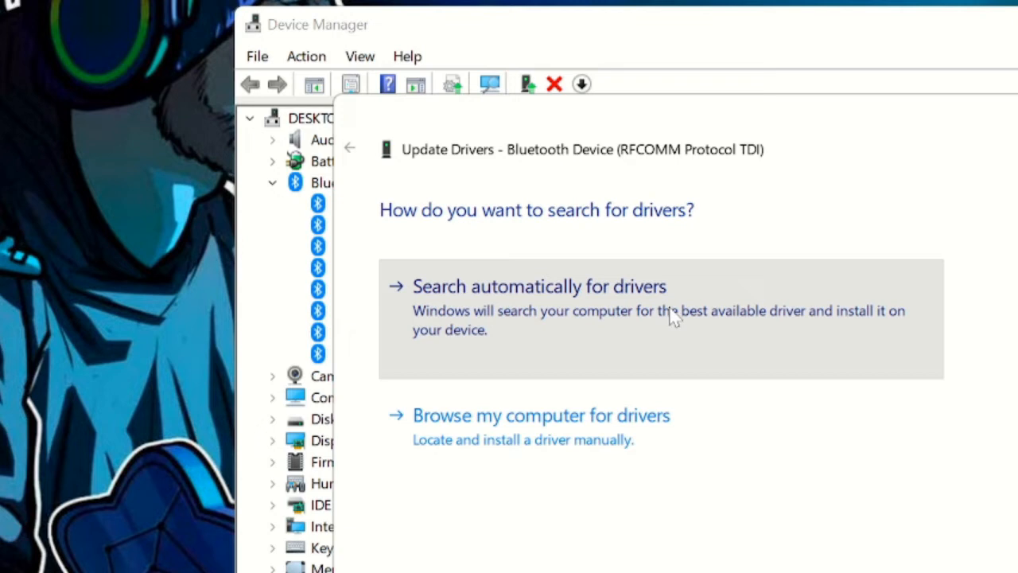
click(675, 315)
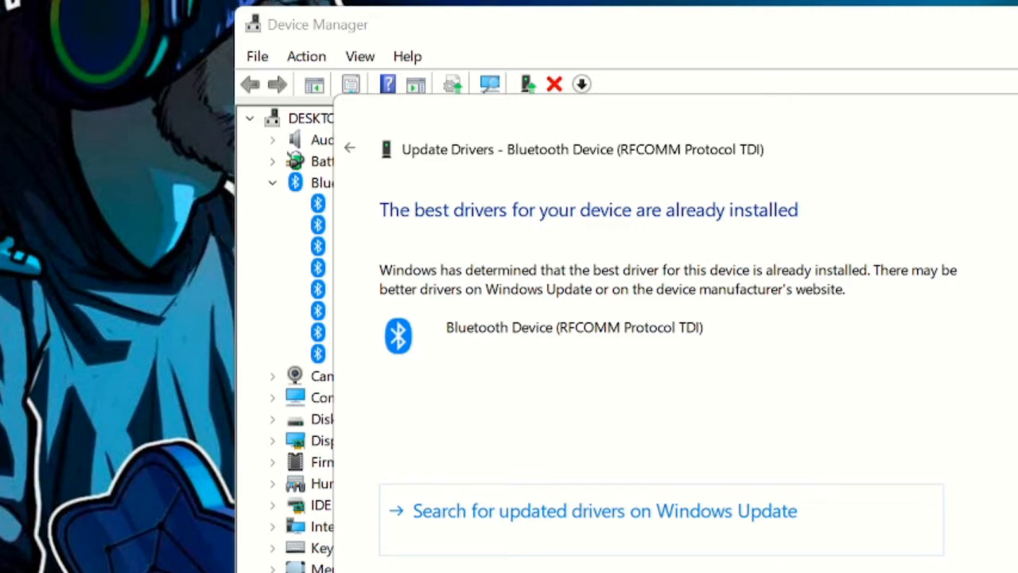
click(978, 571)
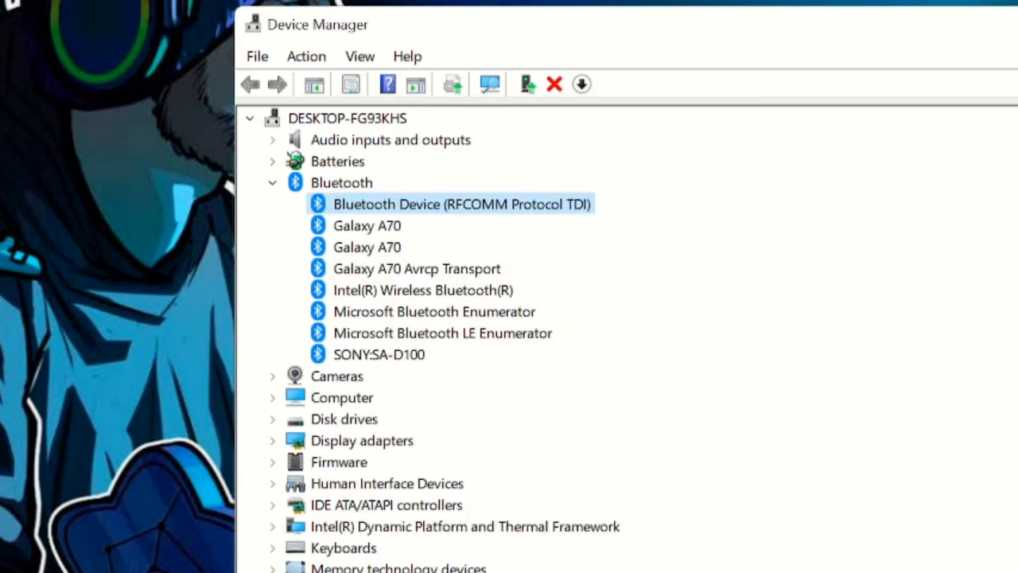
- Uninstall Bluetooth Device (RFCOMM Protocol TDI) from the Bluetooth category
right_click(503, 212)
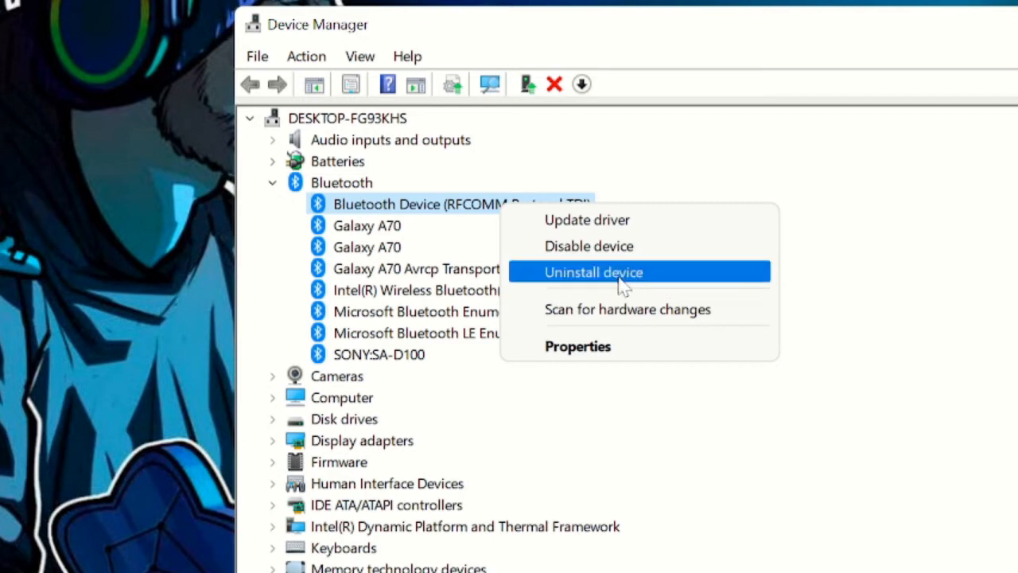
click(716, 458)
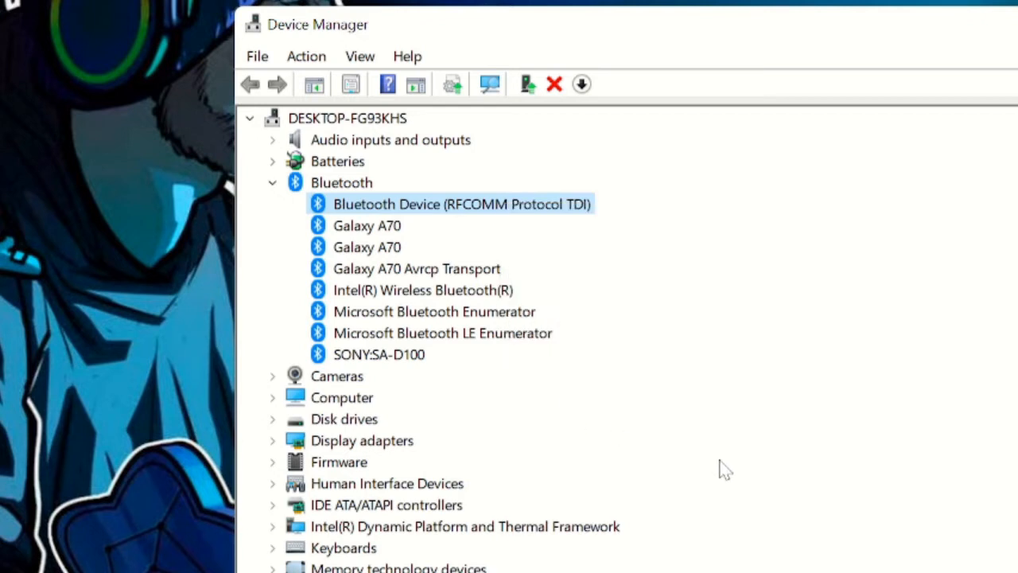
click(316, 65)
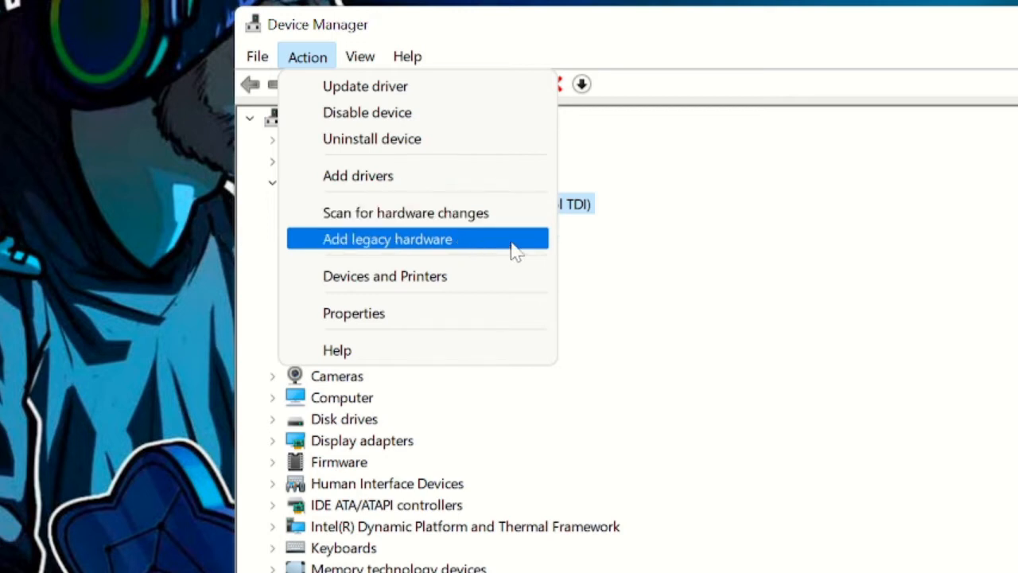
click(726, 254)
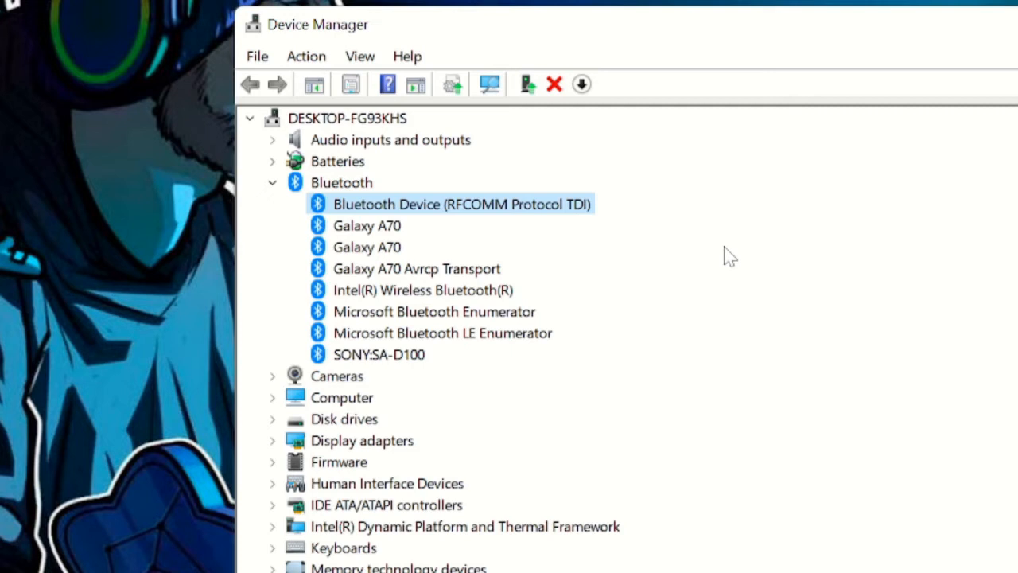
- Collapse the Bluetooth category and turn on showing hidden devices
click(282, 184)
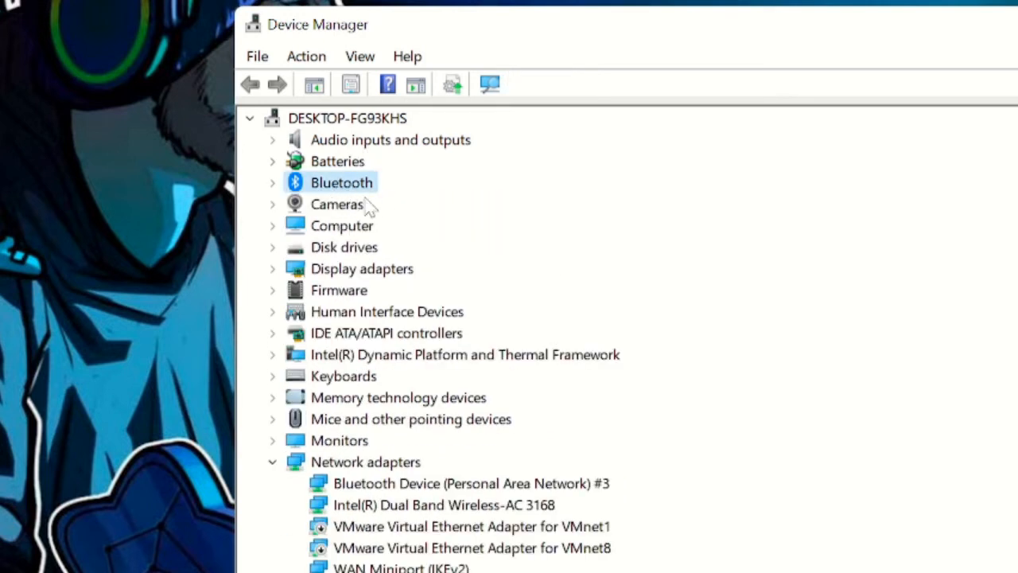
click(359, 57)
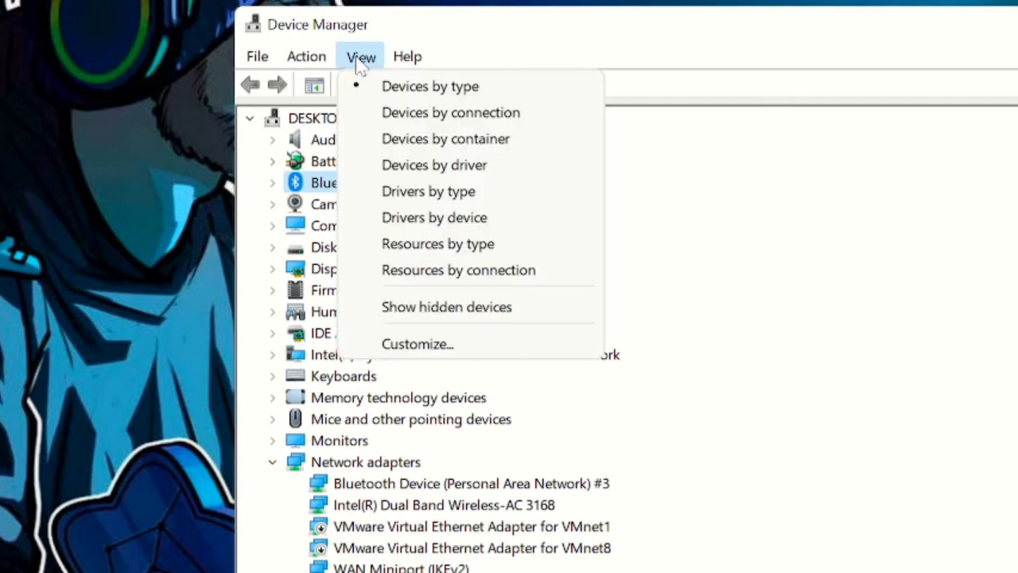
click(493, 310)
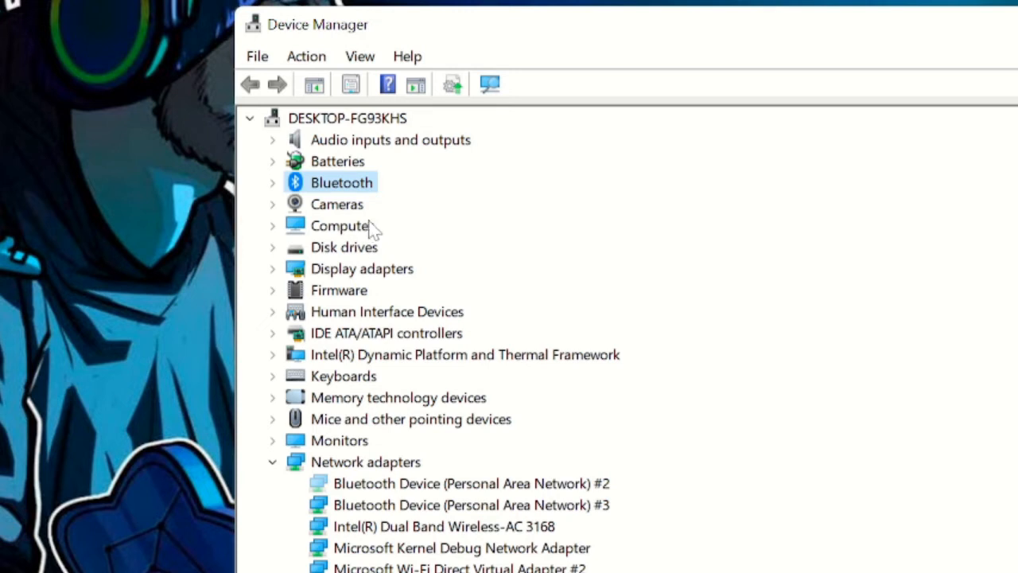
- Start the Add legacy hardware wizard and choose to install hardware manually selected from a list
click(308, 58)
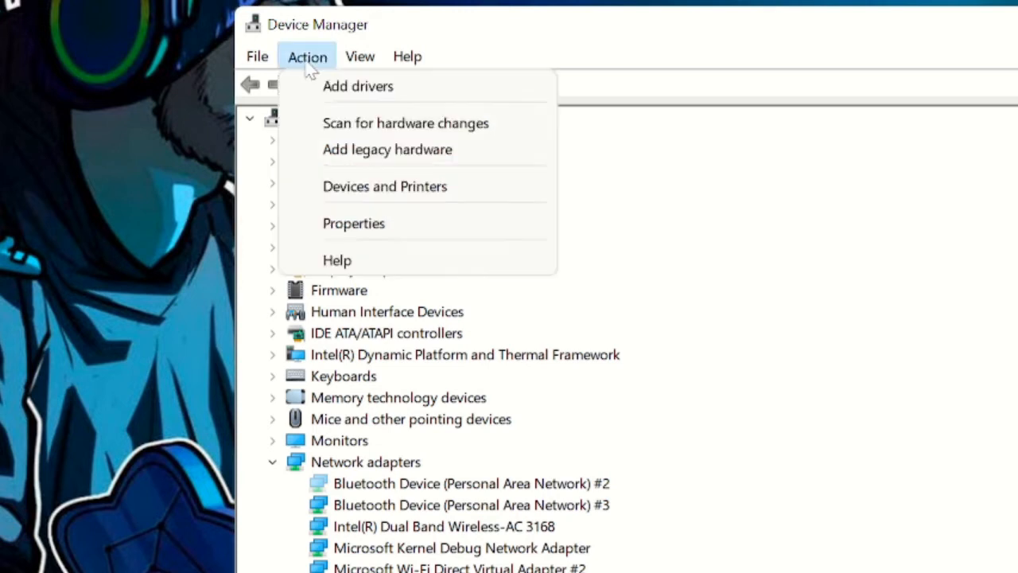
click(408, 151)
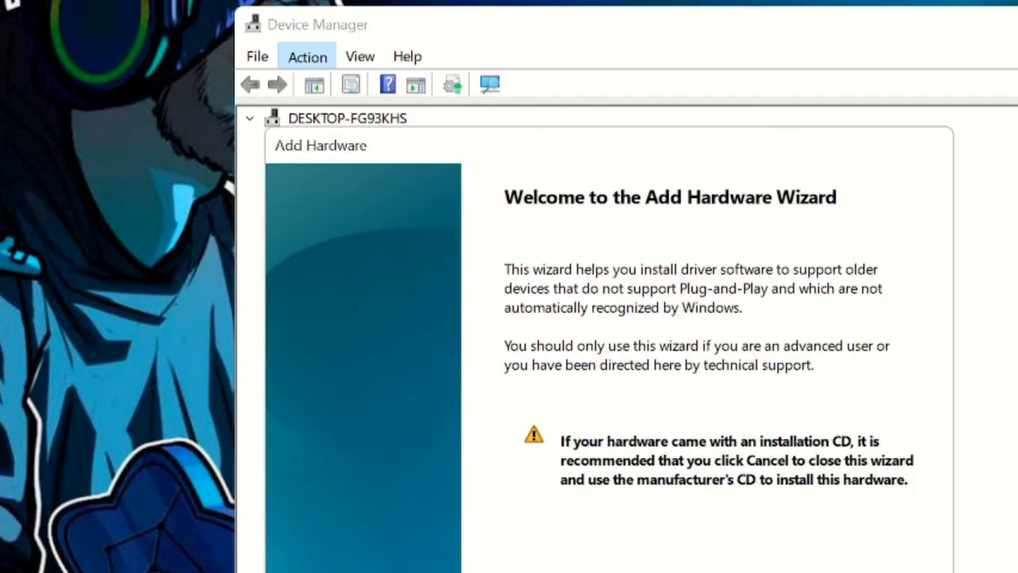
key(Return)
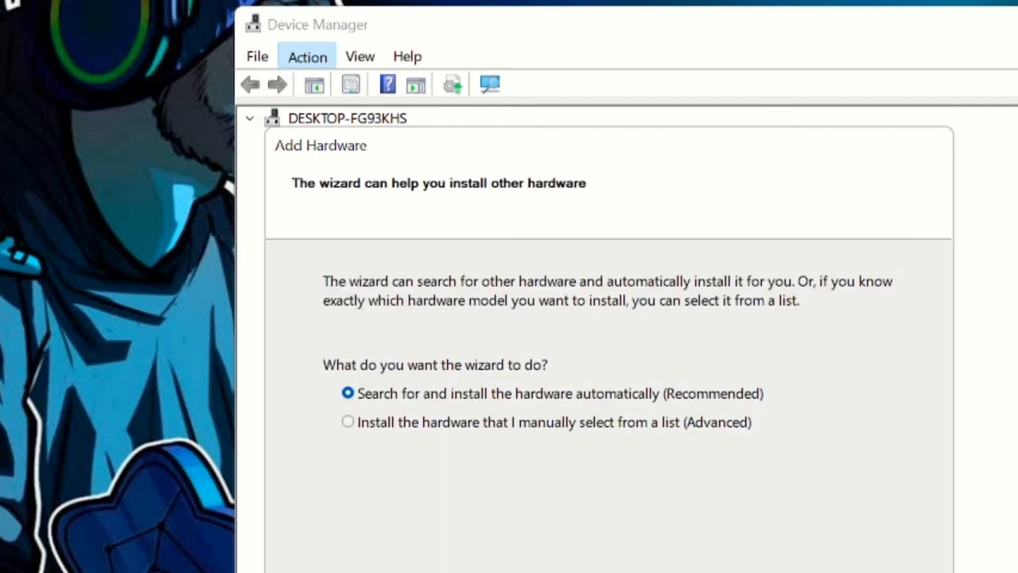
click(457, 425)
key(Return)
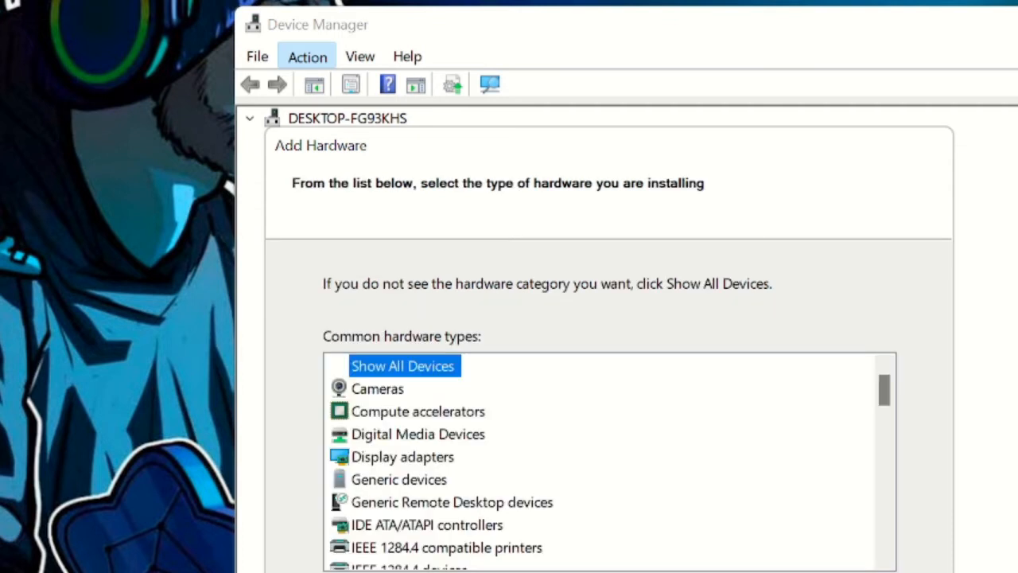
- Pick Network adapters as the hardware type to install in the Add Hardware wizard
scroll(449, 465, down, 1)
click(449, 459)
scroll(445, 435, down, 2)
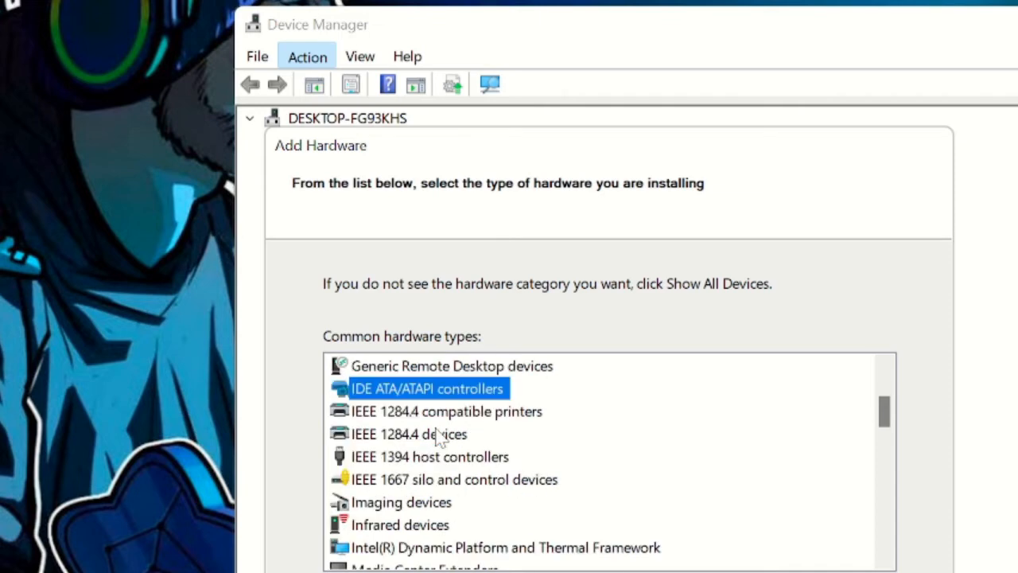
scroll(440, 445, down, 3)
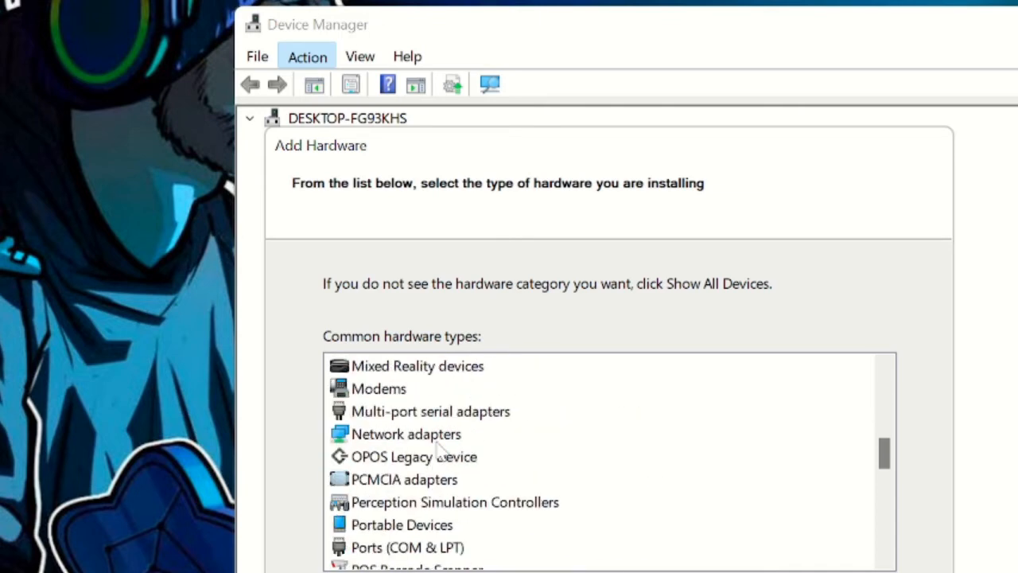
click(435, 440)
key(Return)
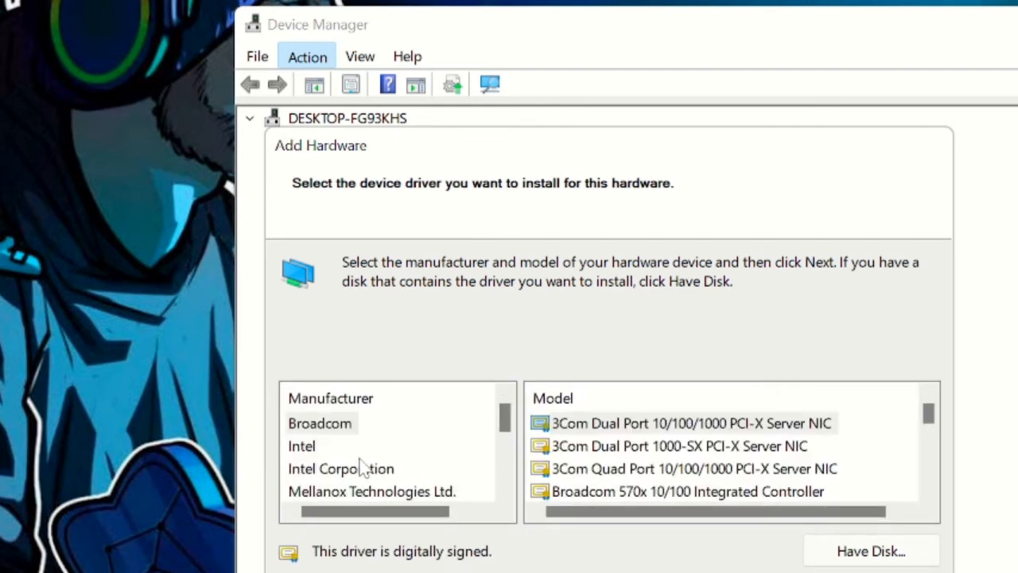
- Browse the network adapter models listed under Broadcom, Intel and Intel Corporation in the Add Hardware wizard
click(573, 446)
scroll(747, 453, down, 1)
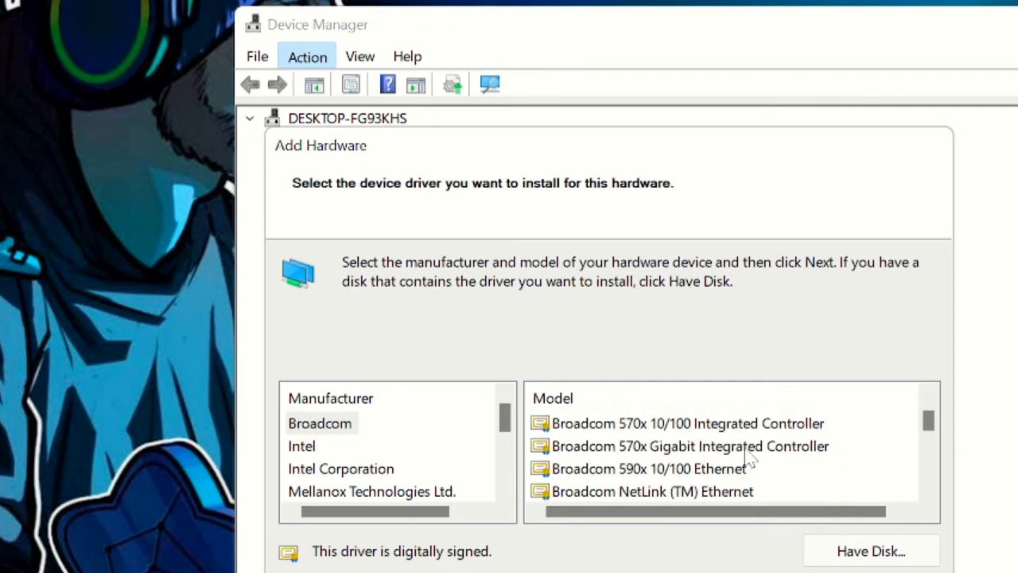
click(347, 426)
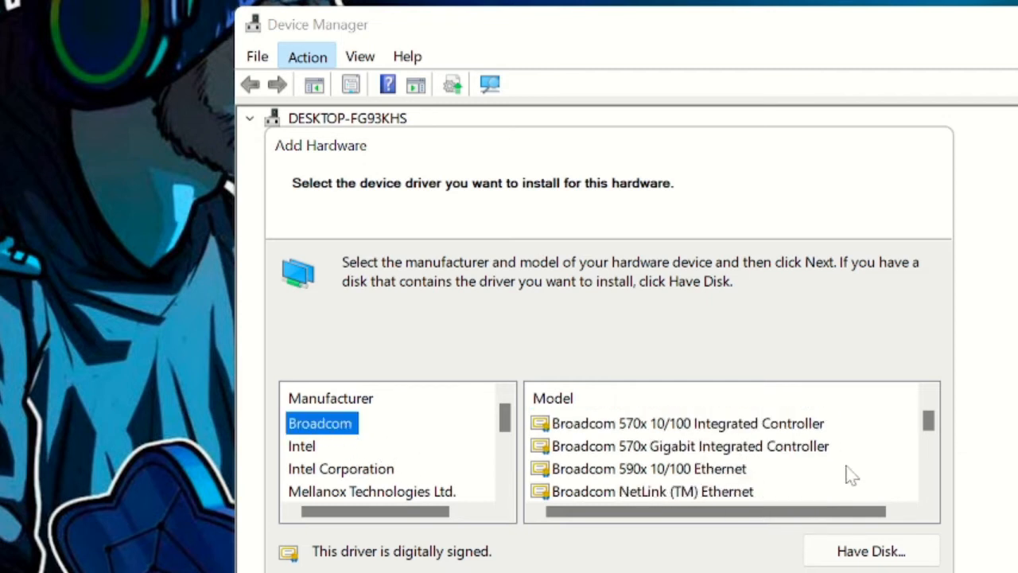
scroll(795, 461, down, 1)
scroll(715, 449, down, 2)
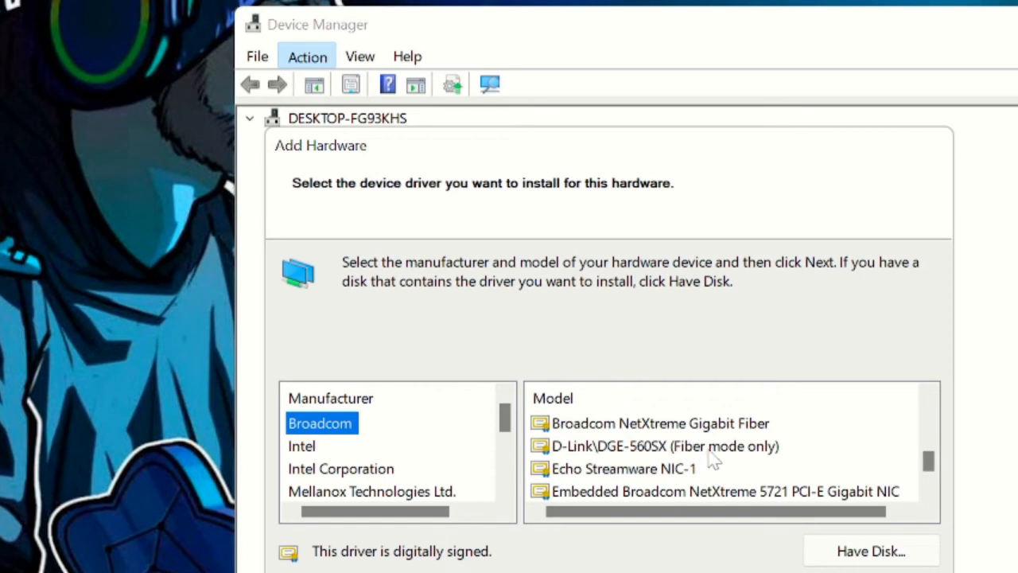
scroll(720, 468, down, 3)
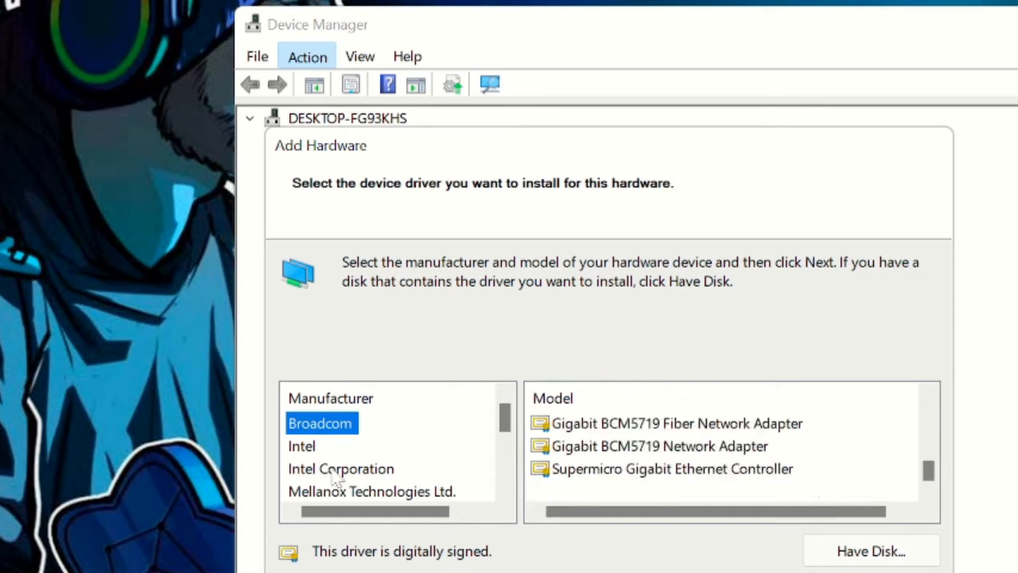
click(302, 446)
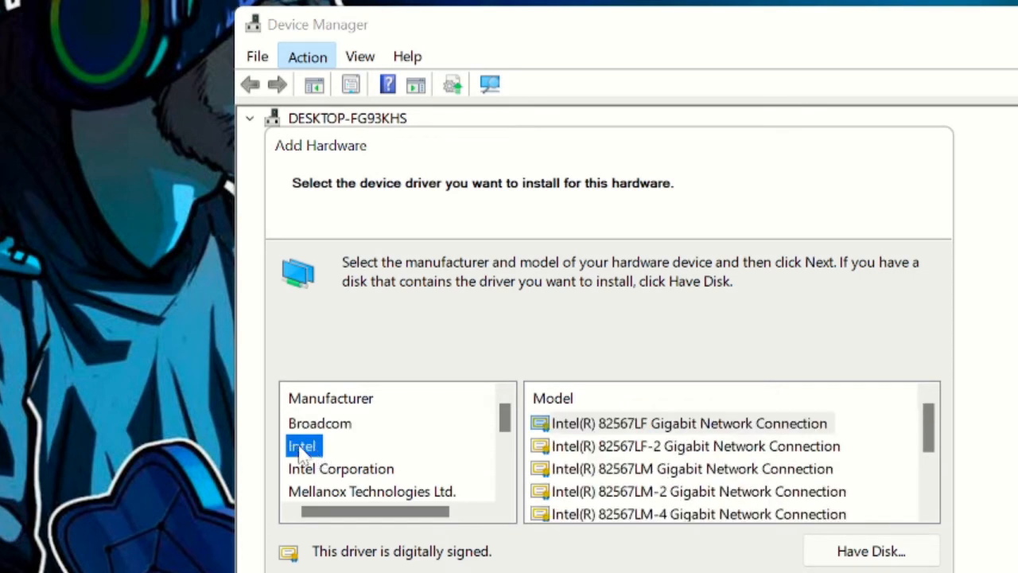
click(723, 447)
scroll(725, 457, down, 2)
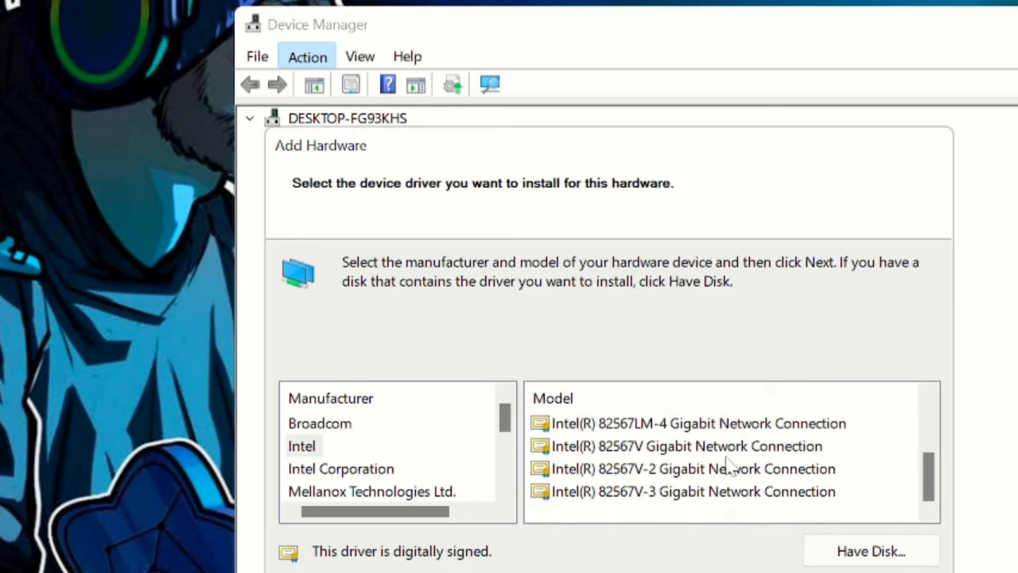
click(342, 476)
scroll(695, 470, down, 5)
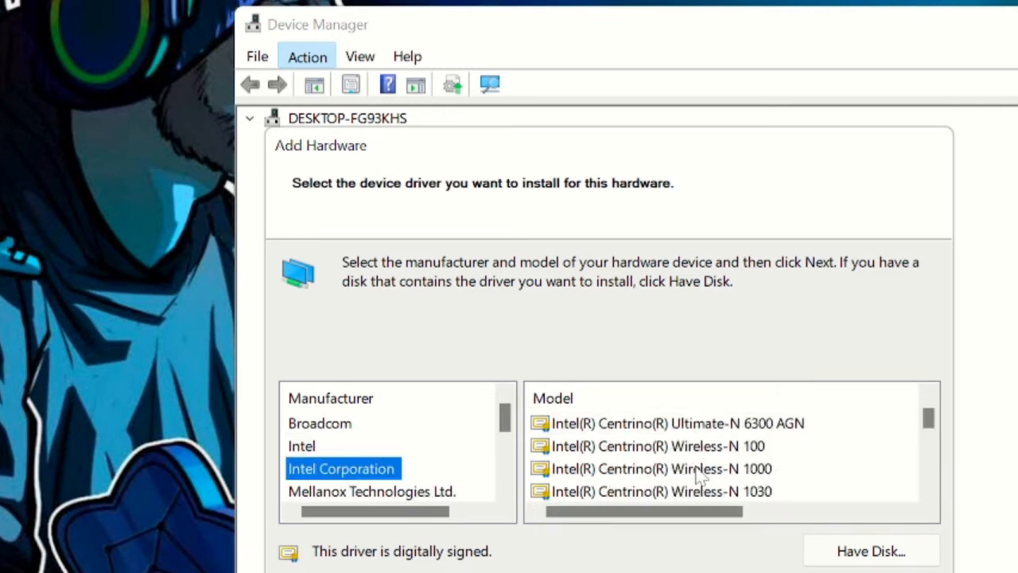
scroll(699, 475, down, 5)
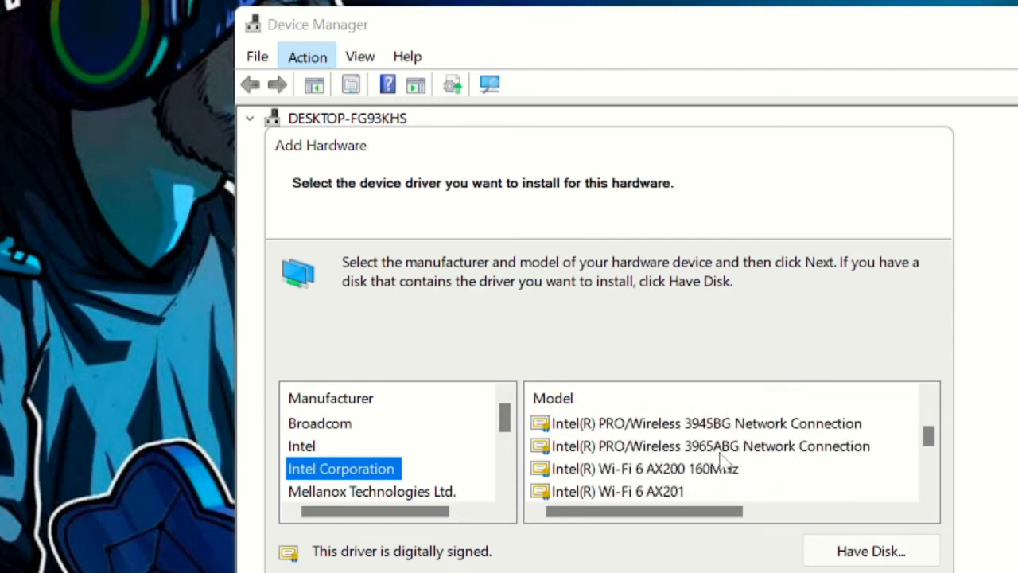
scroll(722, 461, down, 5)
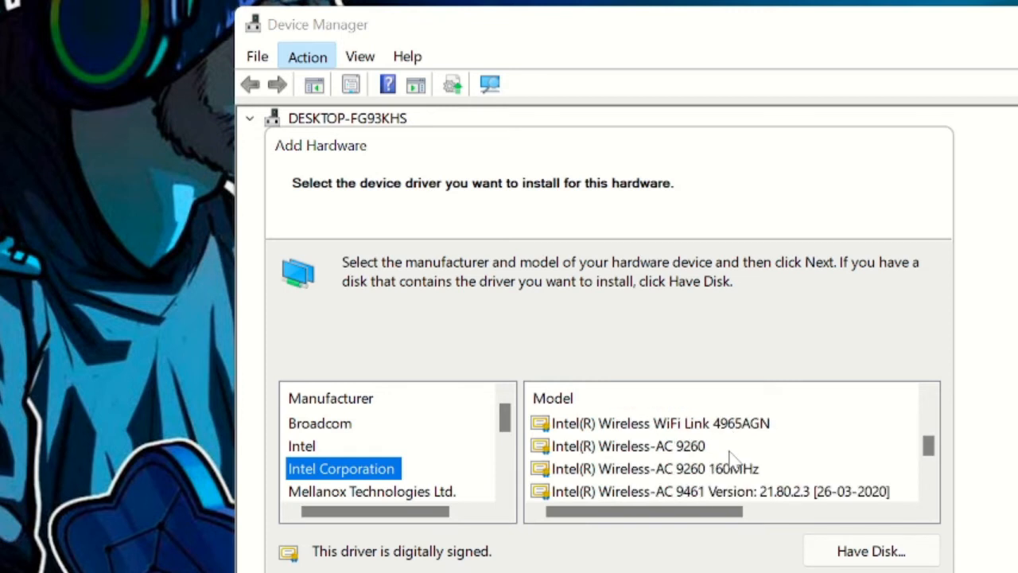
scroll(730, 460, down, 5)
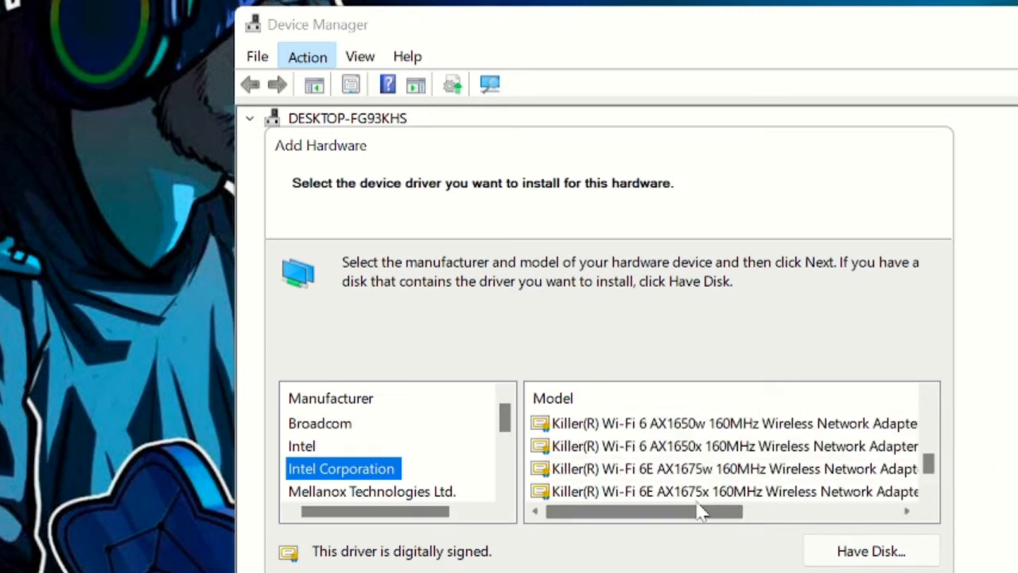
scroll(692, 508, down, 3)
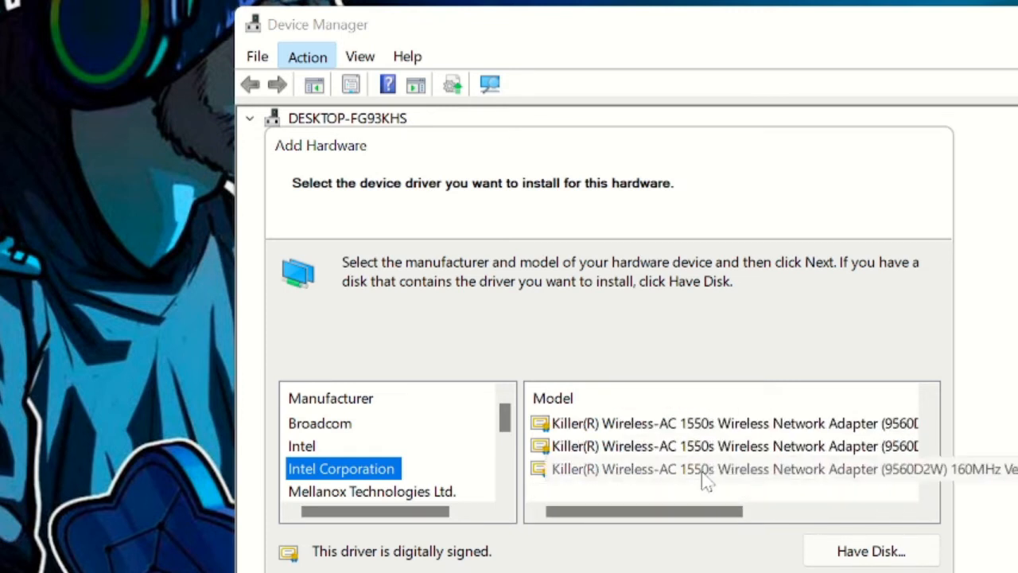
scroll(436, 472, down, 2)
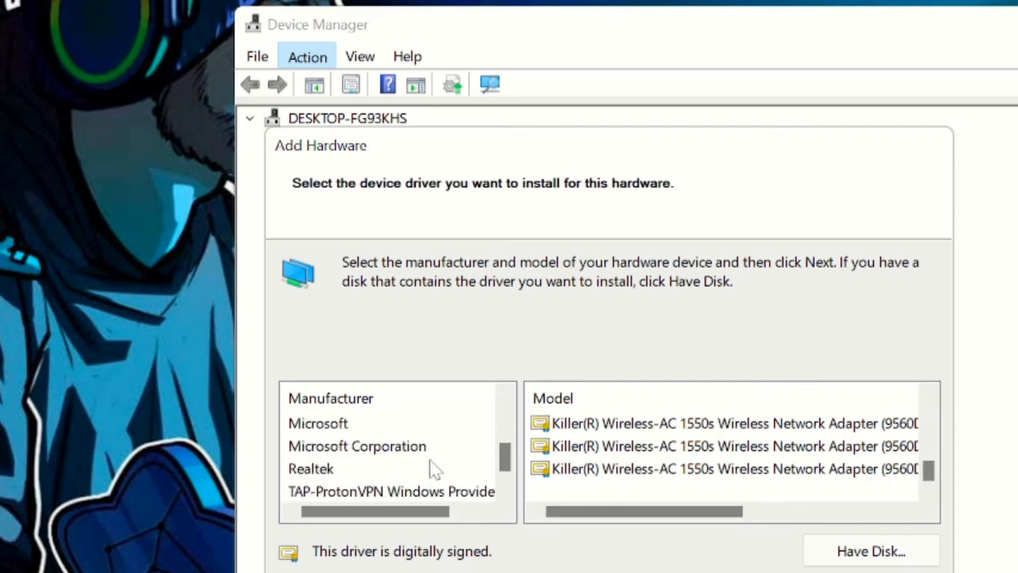
- Browse the models listed under Realtek, Microsoft Corporation, Microsoft and TAP-ProtonVPN manufacturers
click(315, 470)
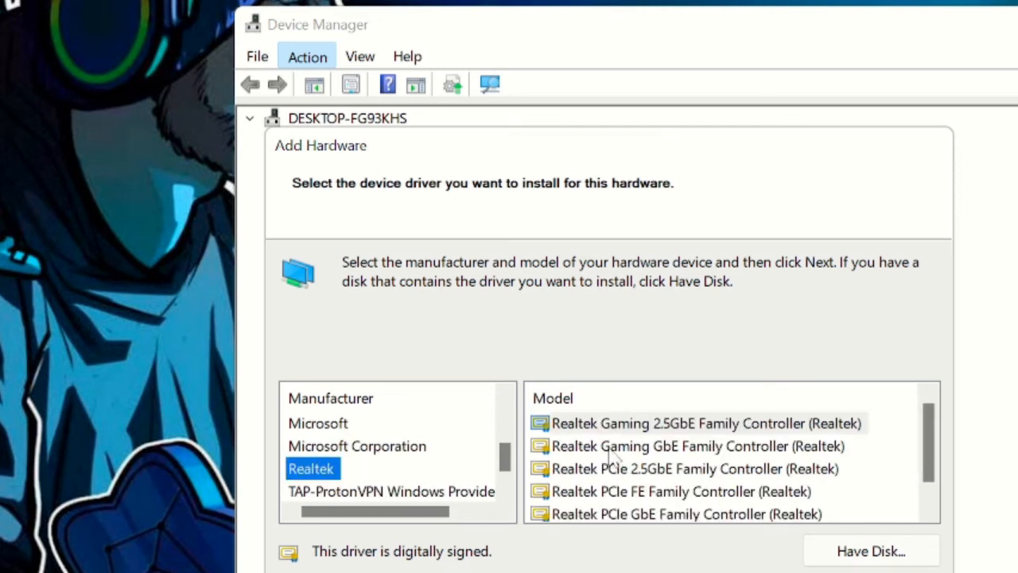
scroll(651, 454, down, 1)
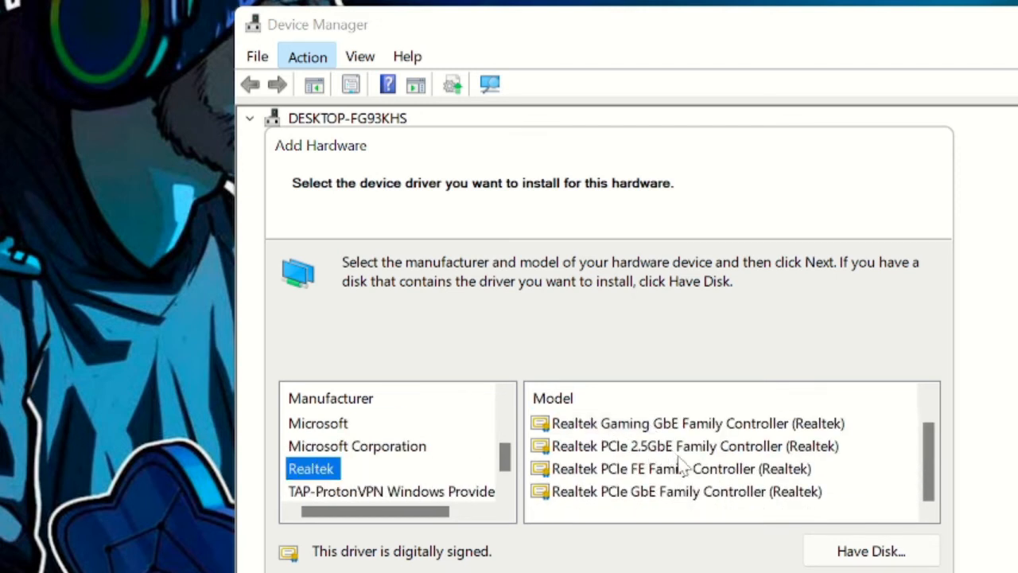
scroll(682, 465, up, 1)
click(374, 456)
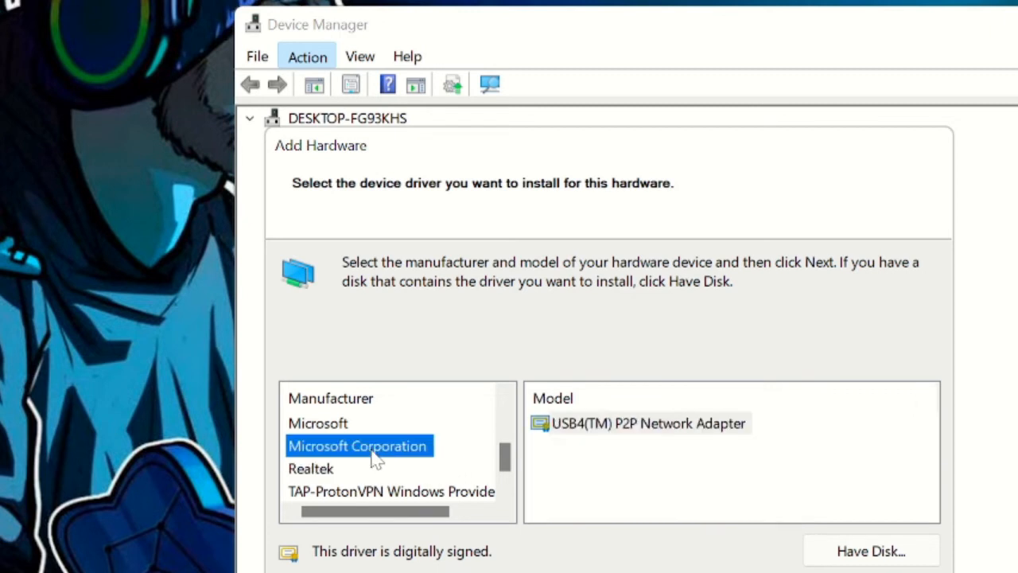
click(364, 425)
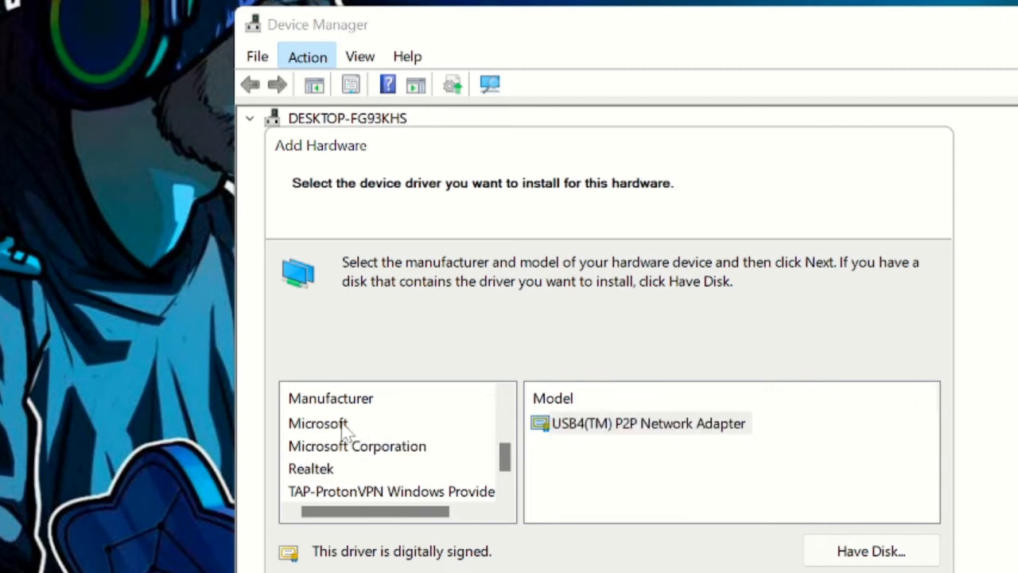
click(345, 426)
scroll(827, 480, down, 3)
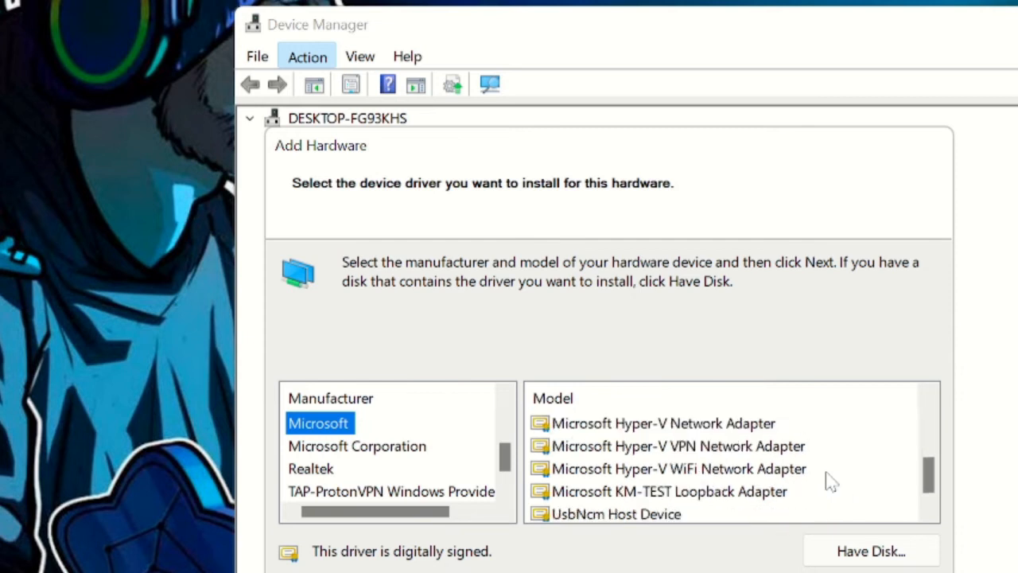
scroll(438, 456, down, 1)
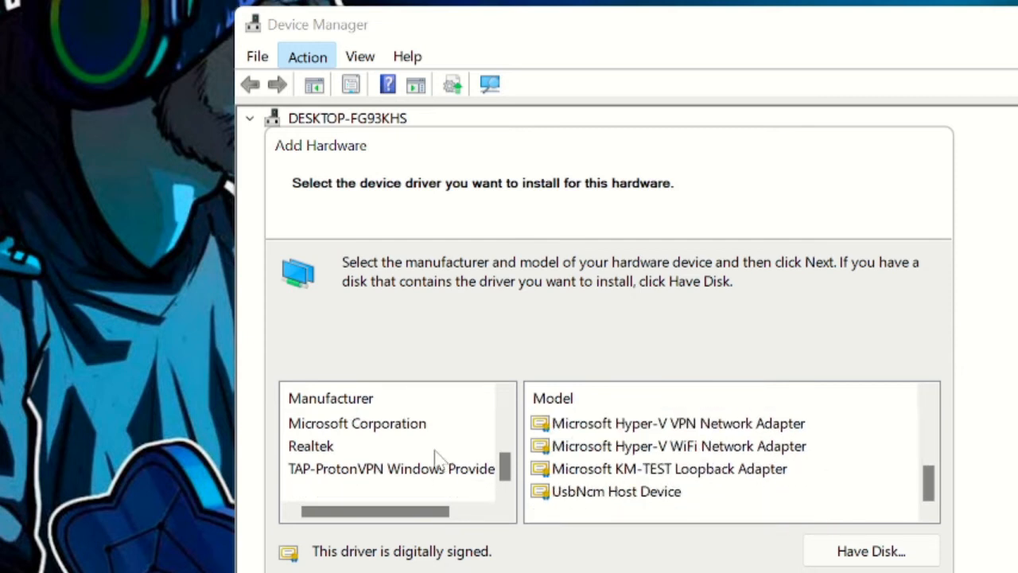
click(352, 474)
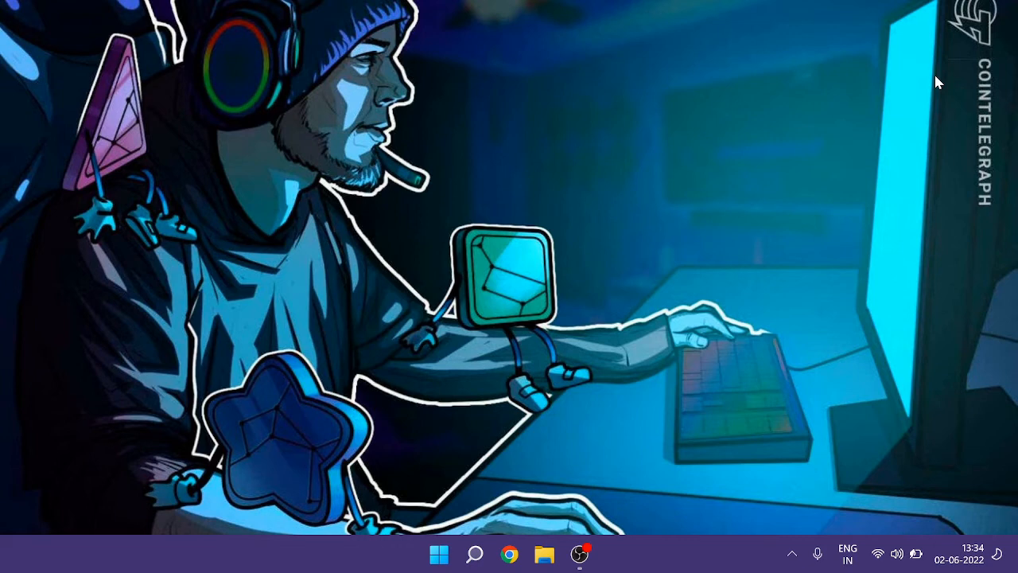
- Open File Explorer and navigate to the C:\Windows\System32 folder
click(533, 555)
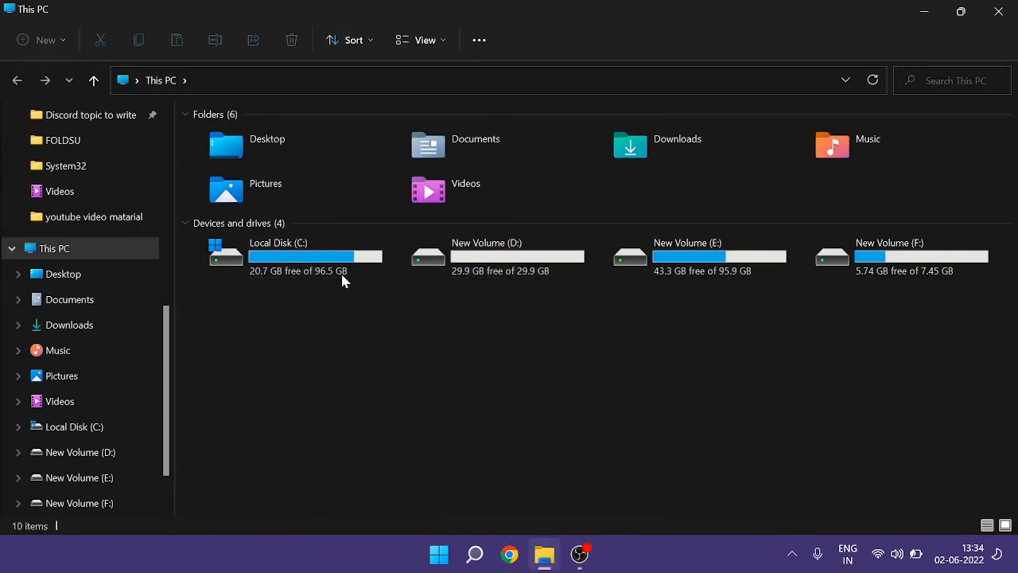
double_click(317, 262)
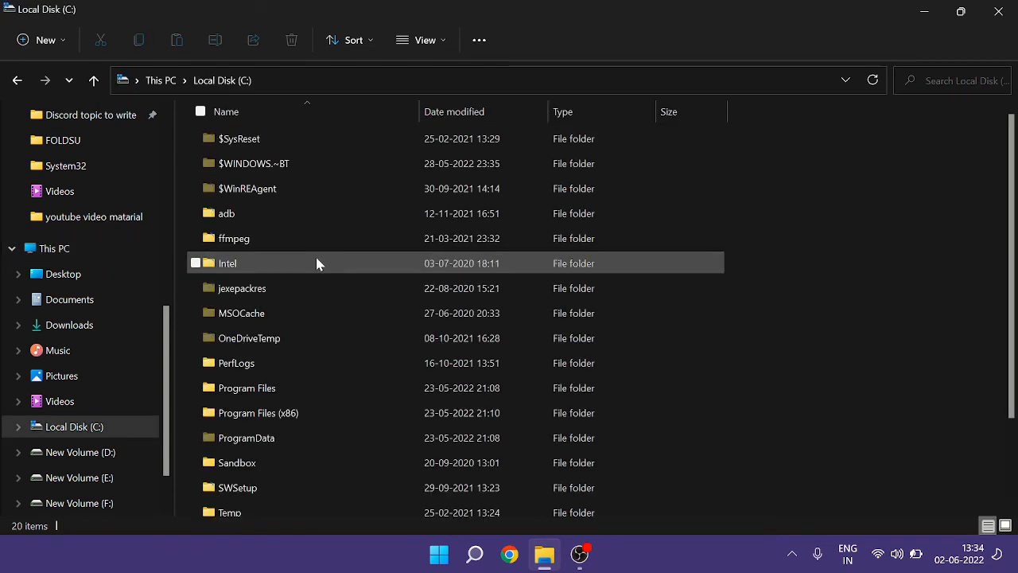
click(250, 334)
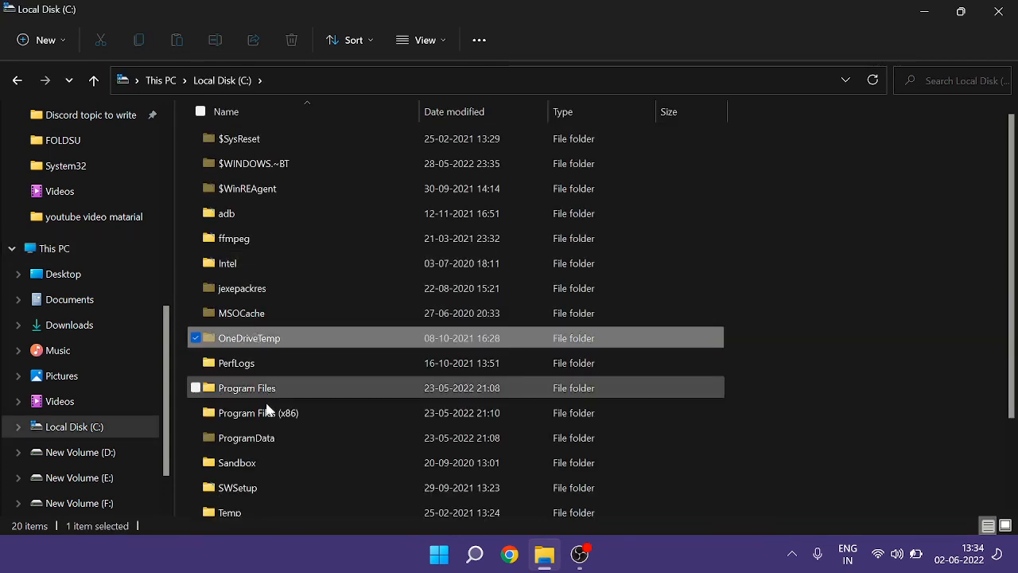
key(w)
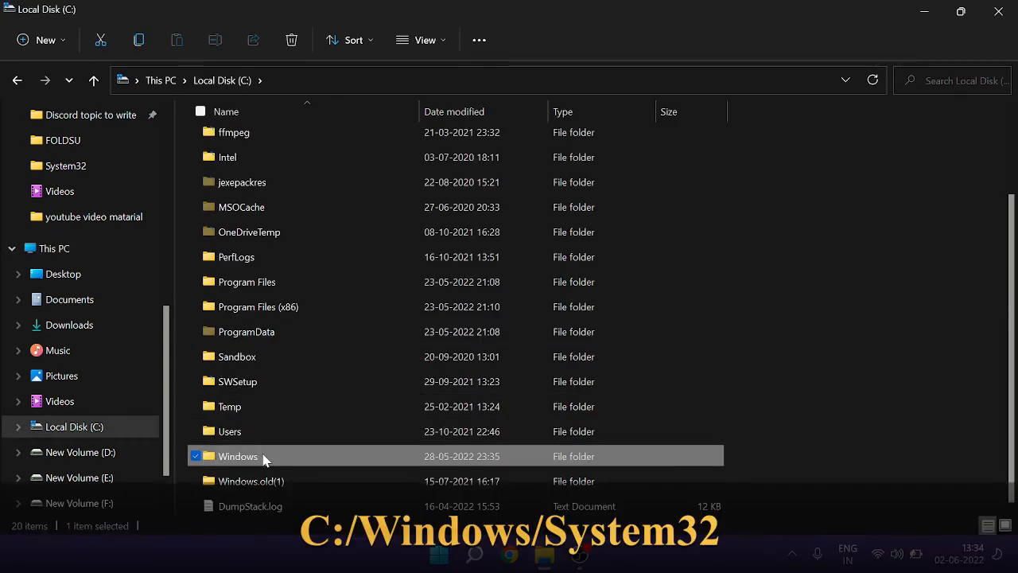
double_click(264, 457)
click(295, 213)
key(s)
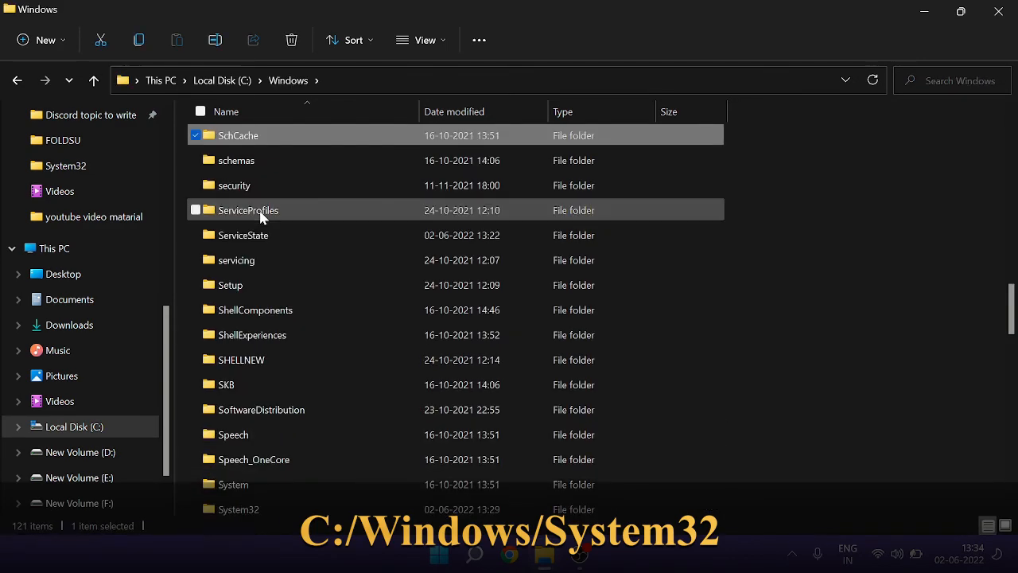
scroll(260, 219, down, 2)
double_click(246, 377)
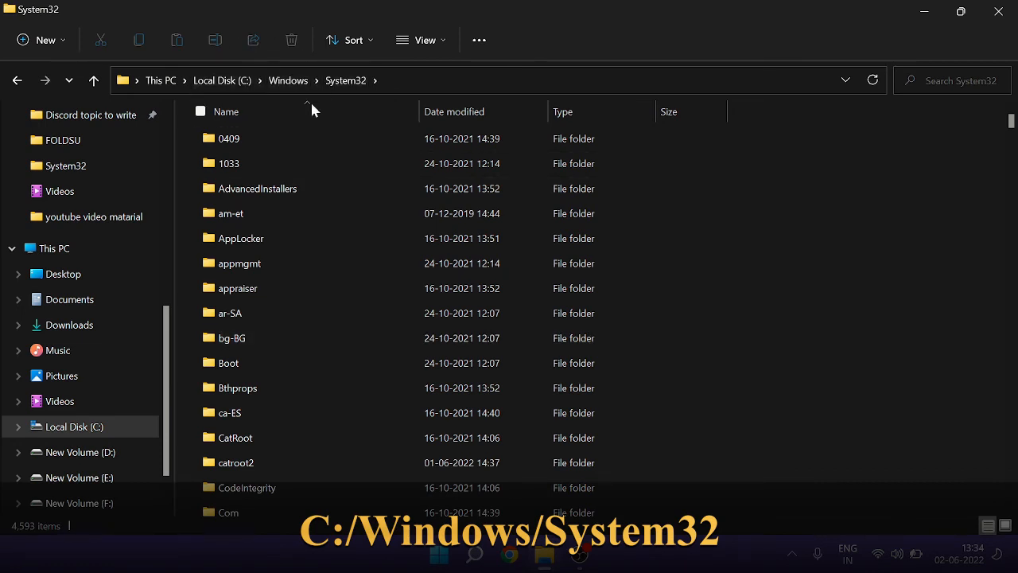
- Search the System32 folder for fsquirt
click(293, 305)
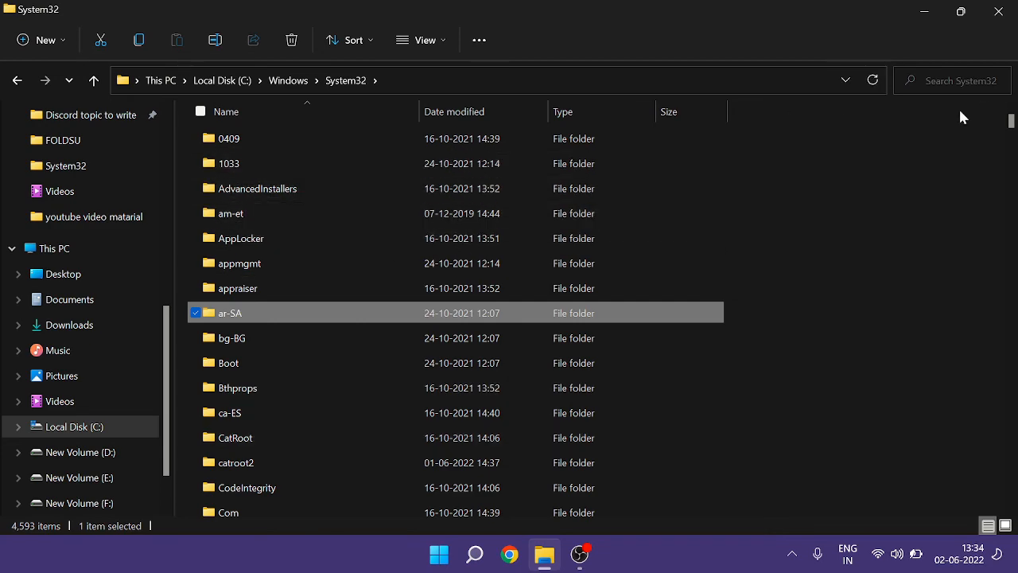
click(952, 80)
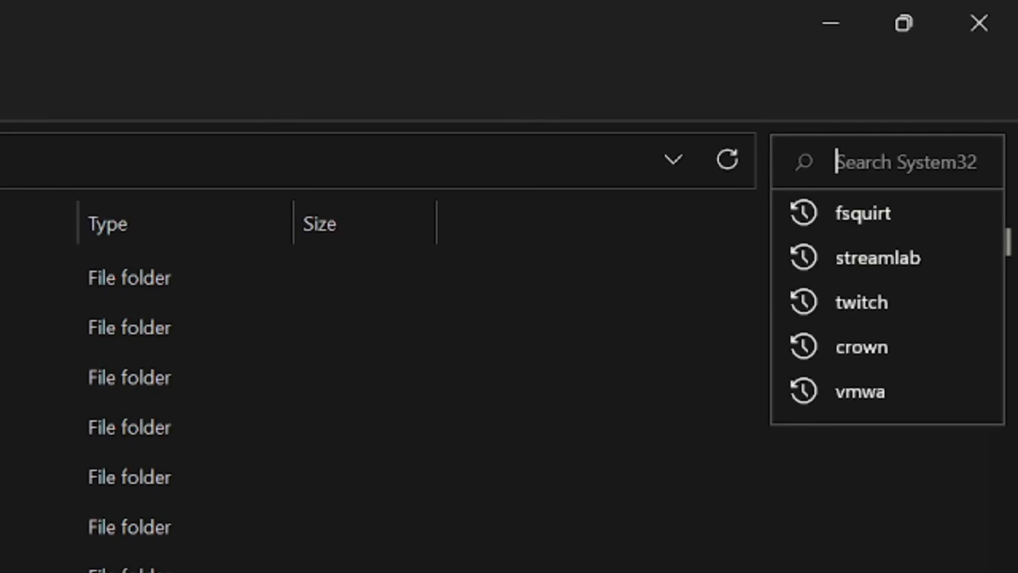
text(fsq)
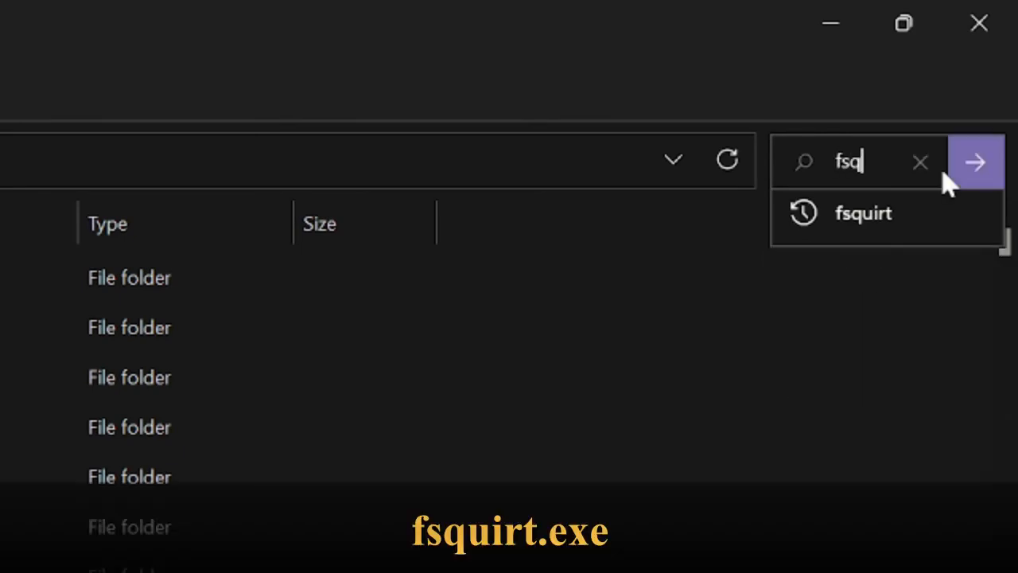
text(uirt)
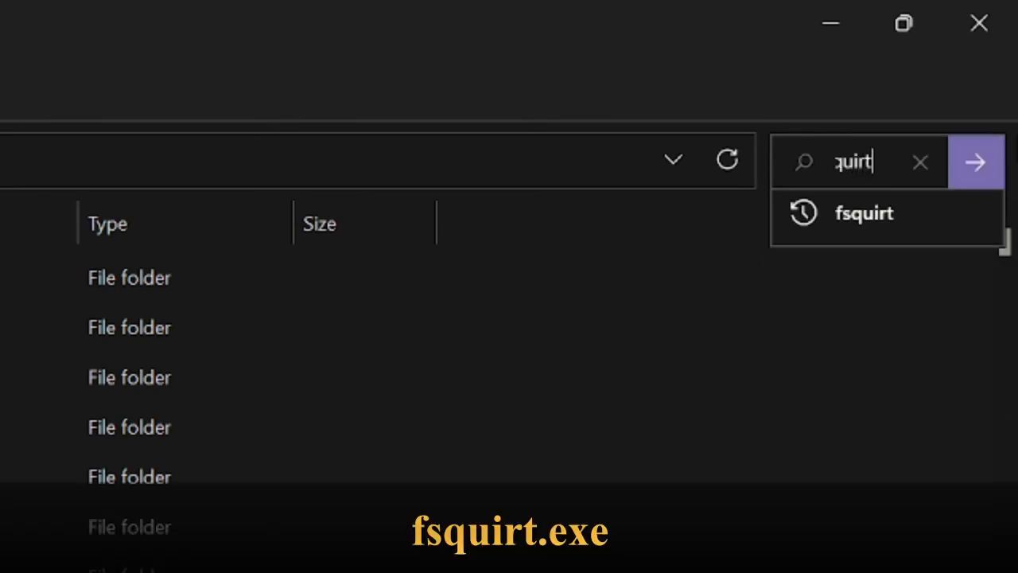
click(874, 225)
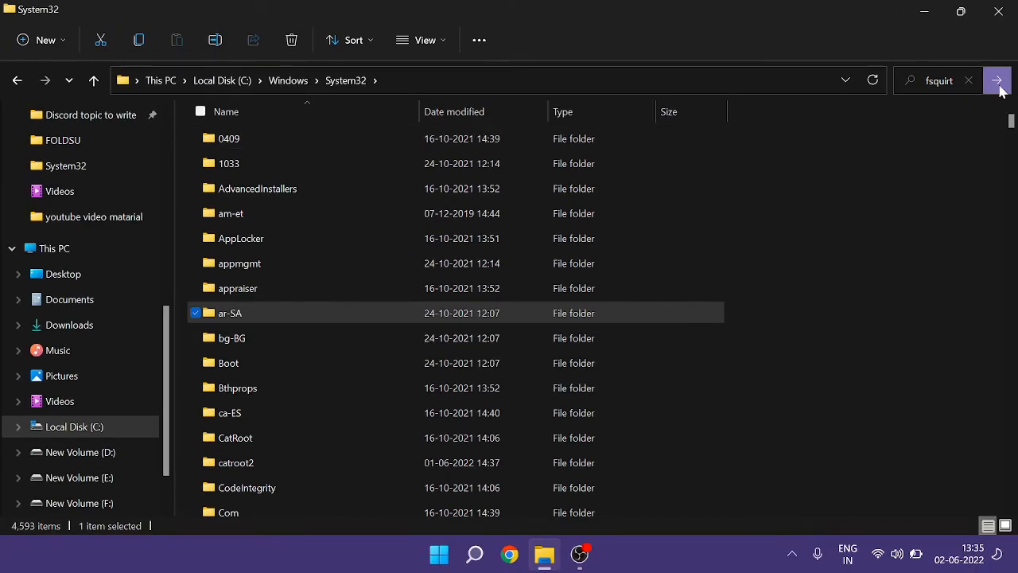
click(998, 83)
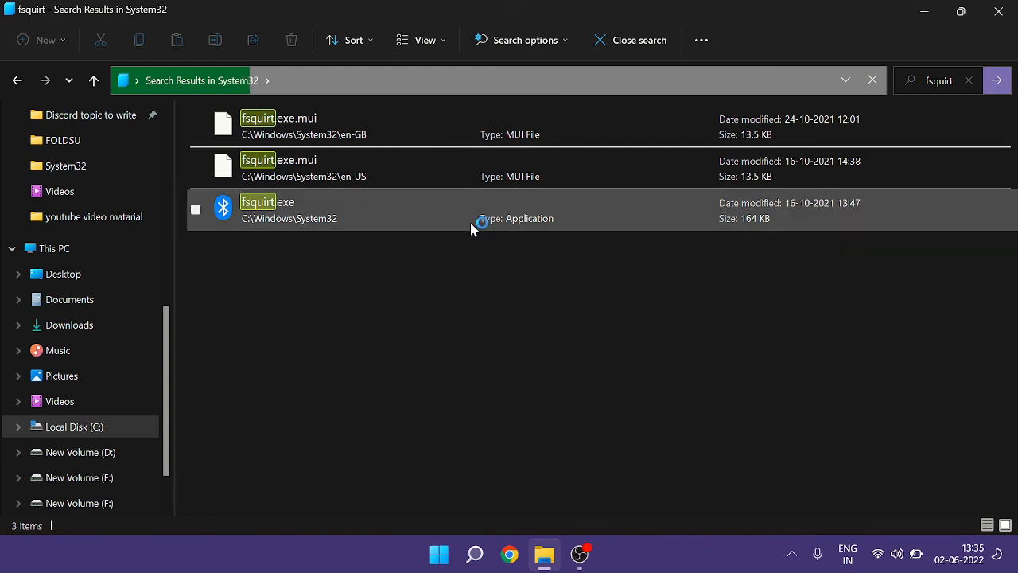
- Copy fsquirt.exe as a path and minimize the File Explorer window
click(398, 217)
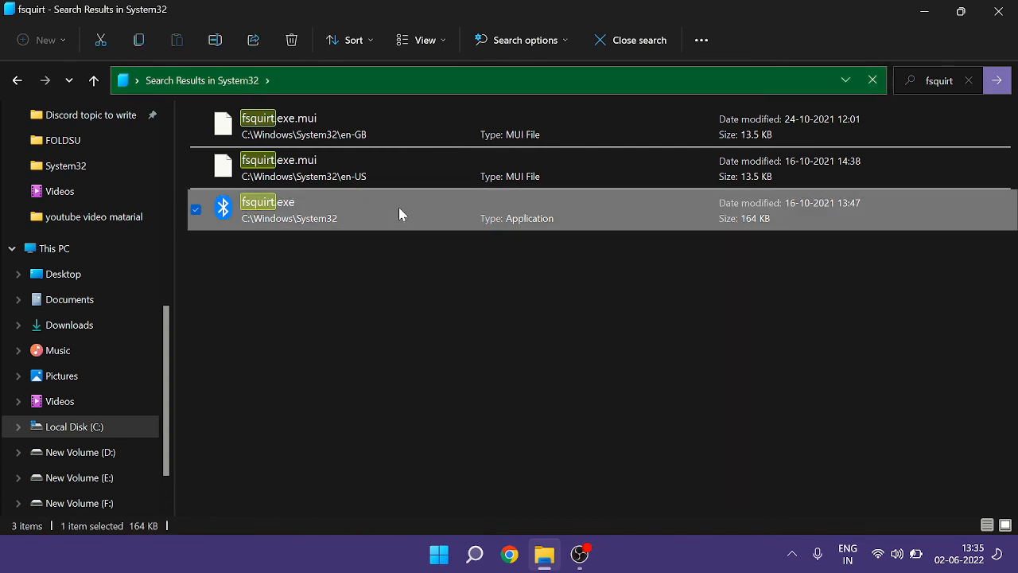
right_click(399, 210)
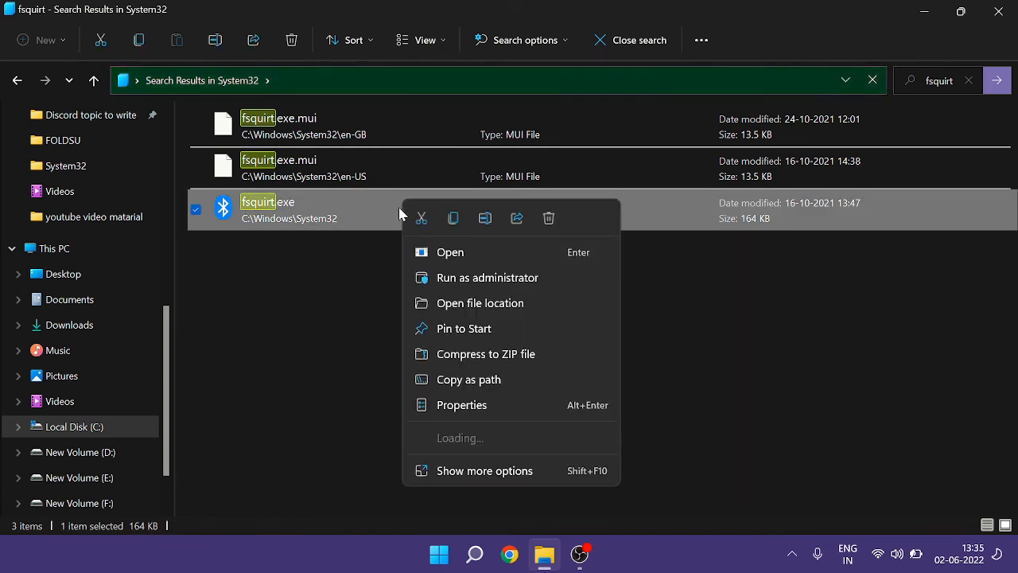
click(488, 382)
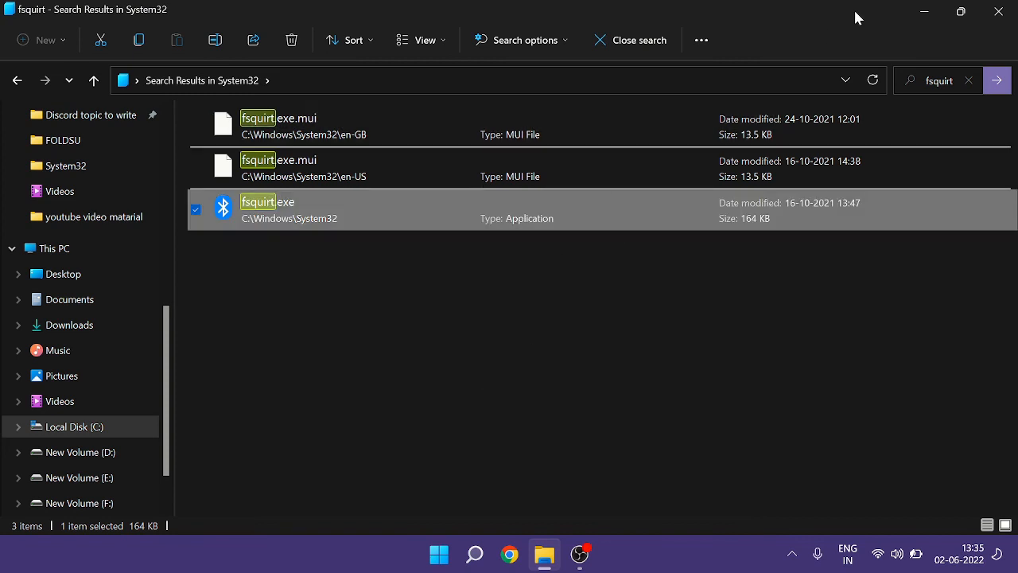
click(921, 10)
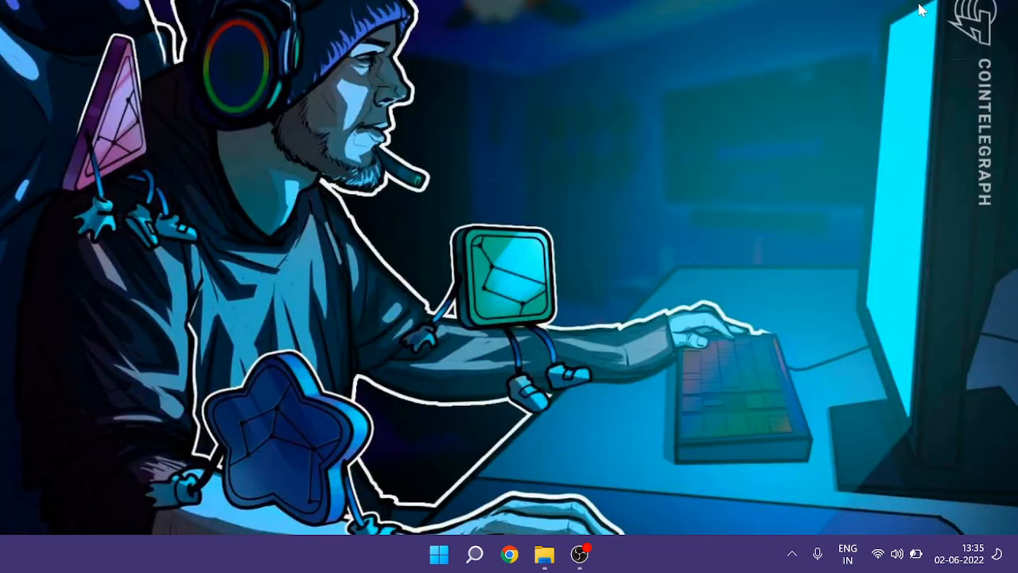
- Turn on the display of desktop icons
right_click(708, 92)
mouse_move(755, 117)
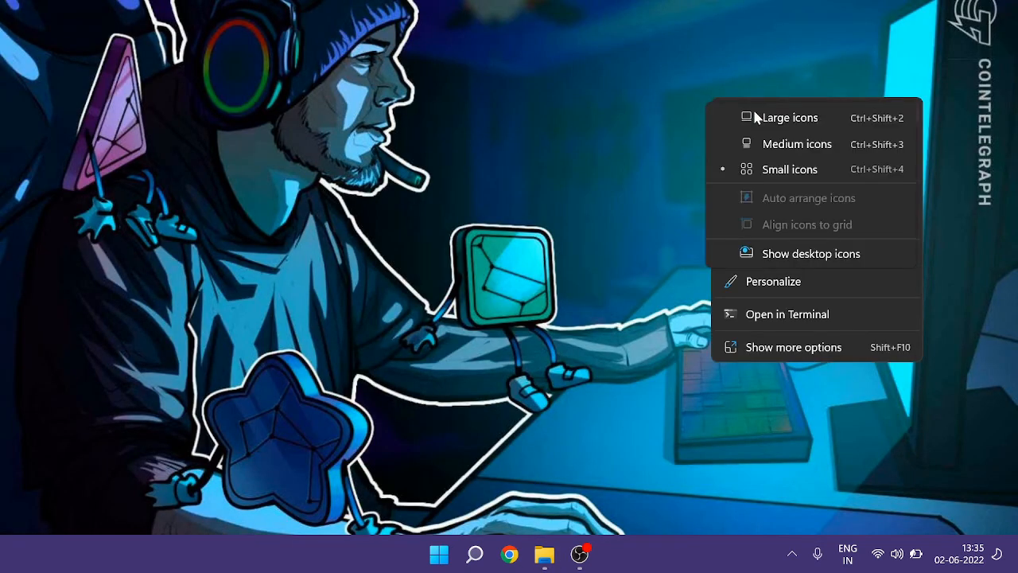
click(762, 254)
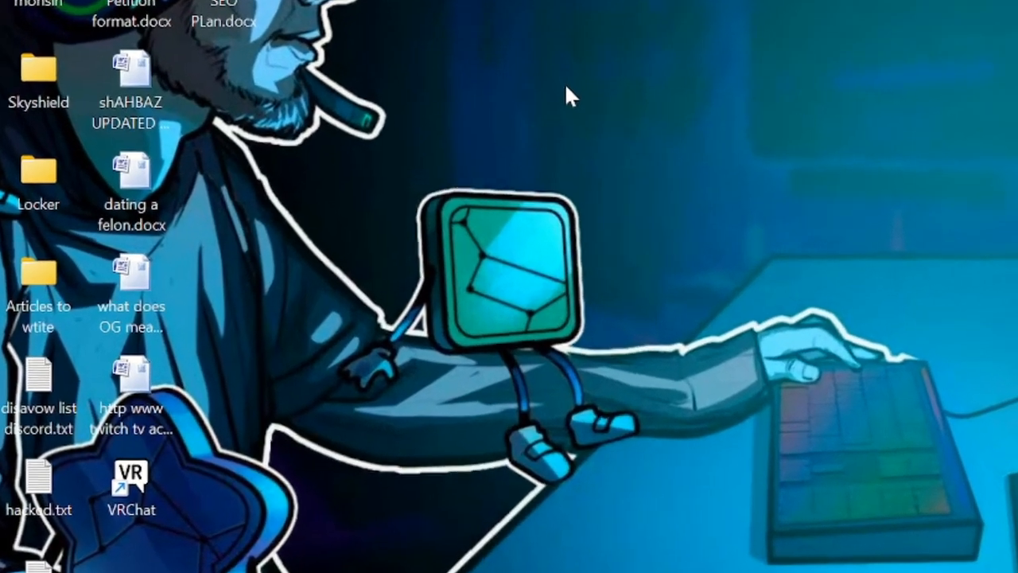
- Create a desktop shortcut to "C:\Windows\System32\fsquirt.exe" named BLuetooth
right_click(563, 125)
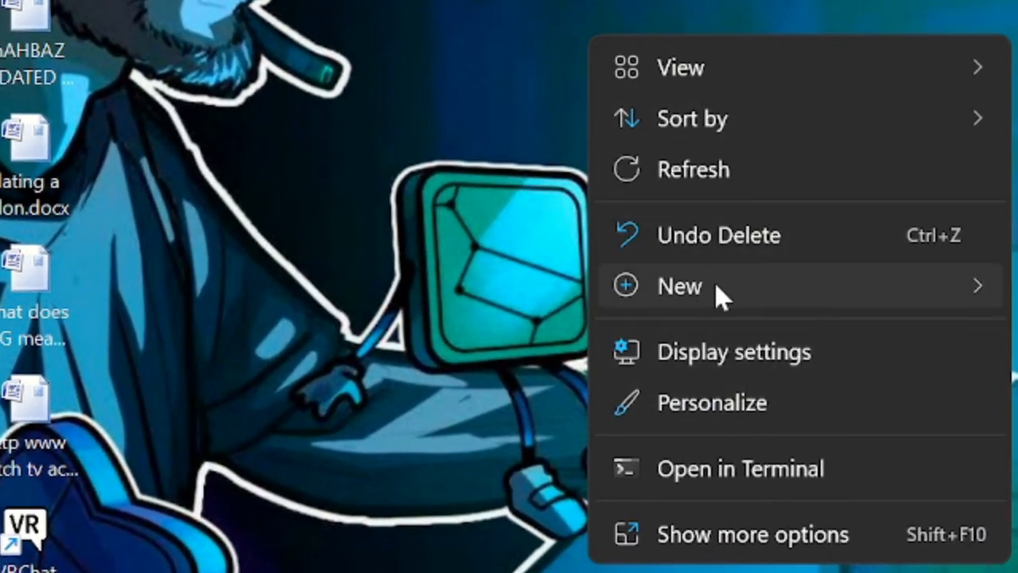
mouse_move(705, 282)
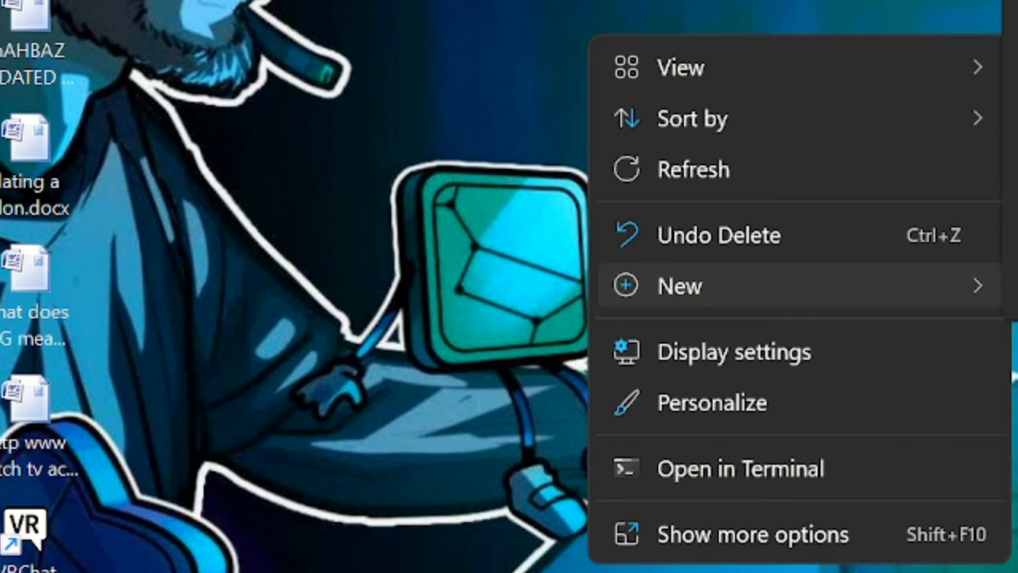
click(1015, 31)
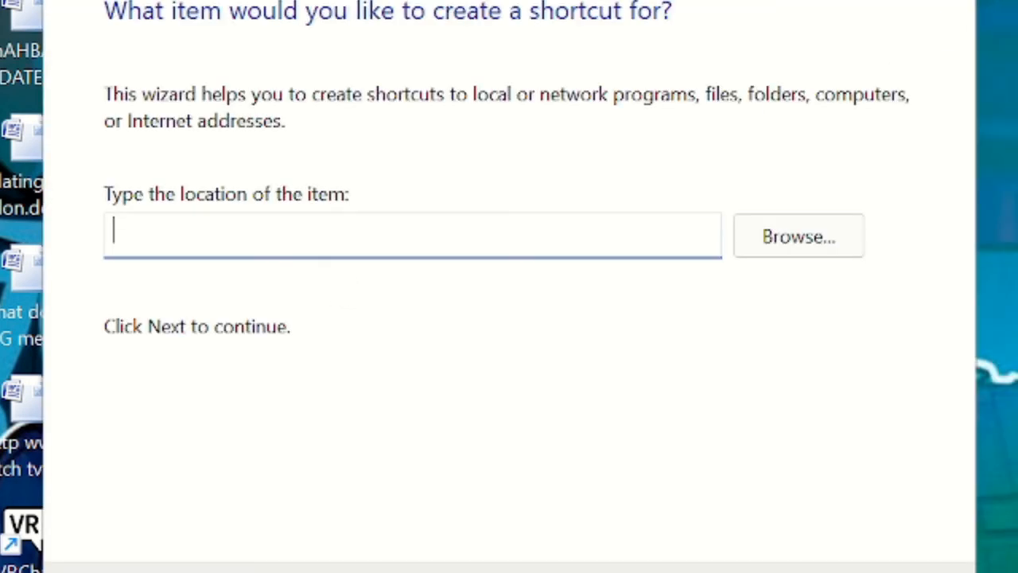
key(ctrl+v)
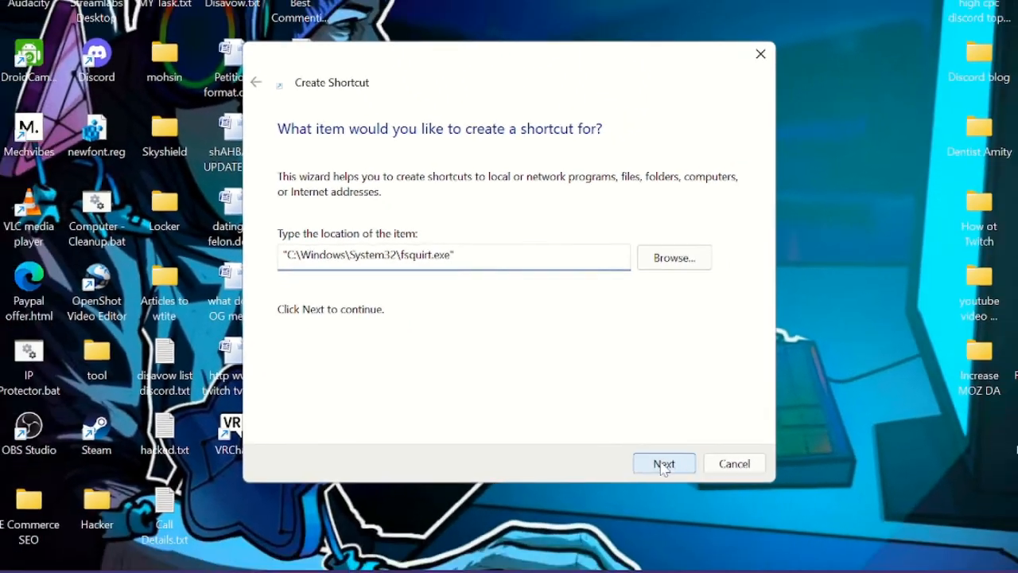
click(767, 546)
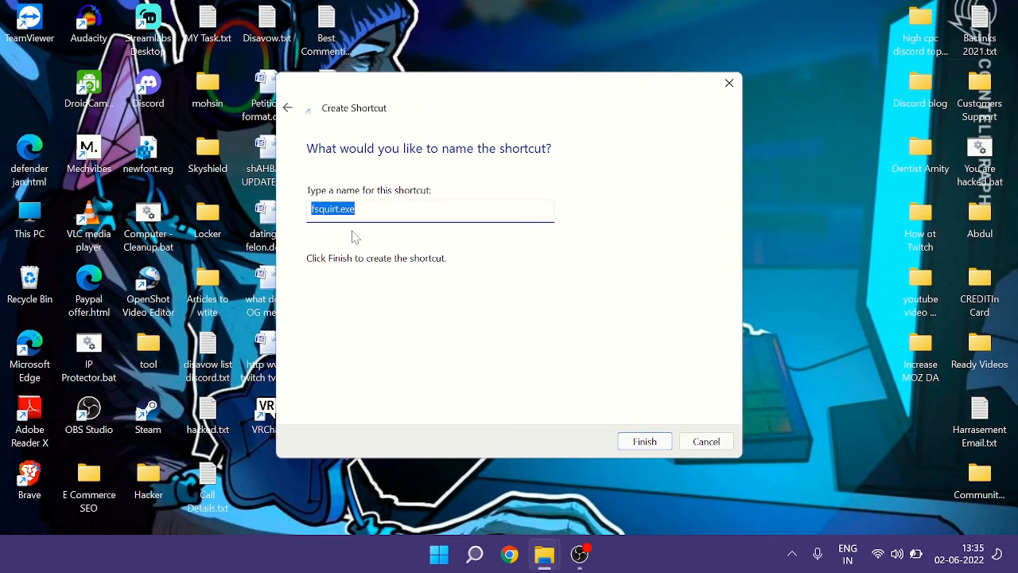
text(BLuetooth)
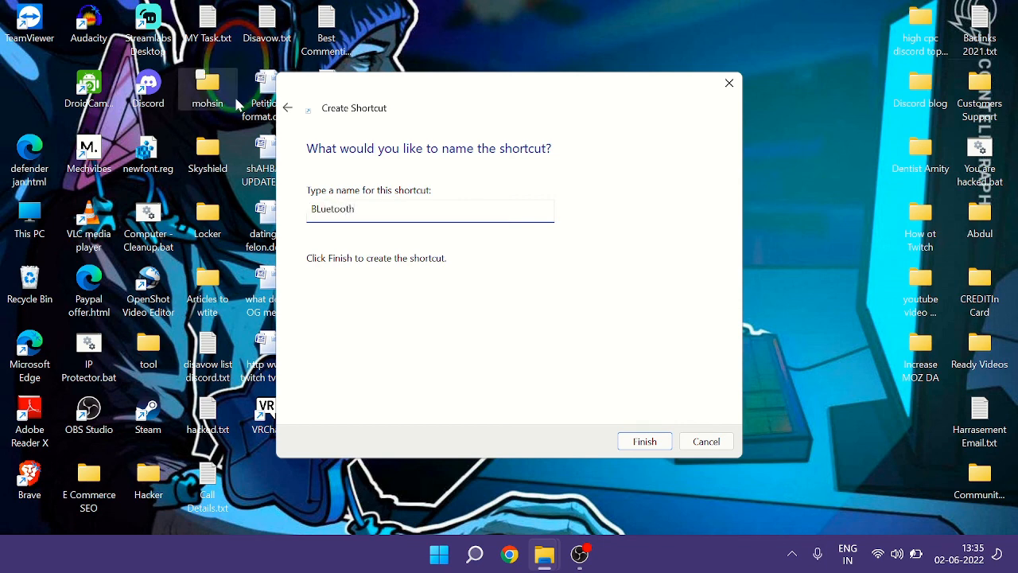
click(644, 441)
click(645, 368)
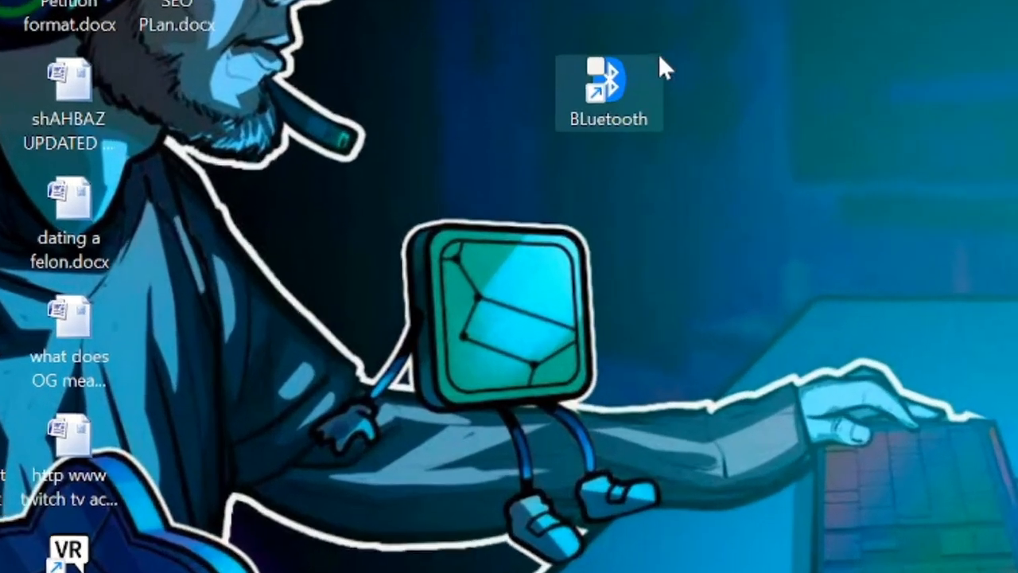
- Move the BLuetooth shortcut to a free spot near the top of the desktop
drag(588, 137, 702, 85)
drag(815, 5, 858, 14)
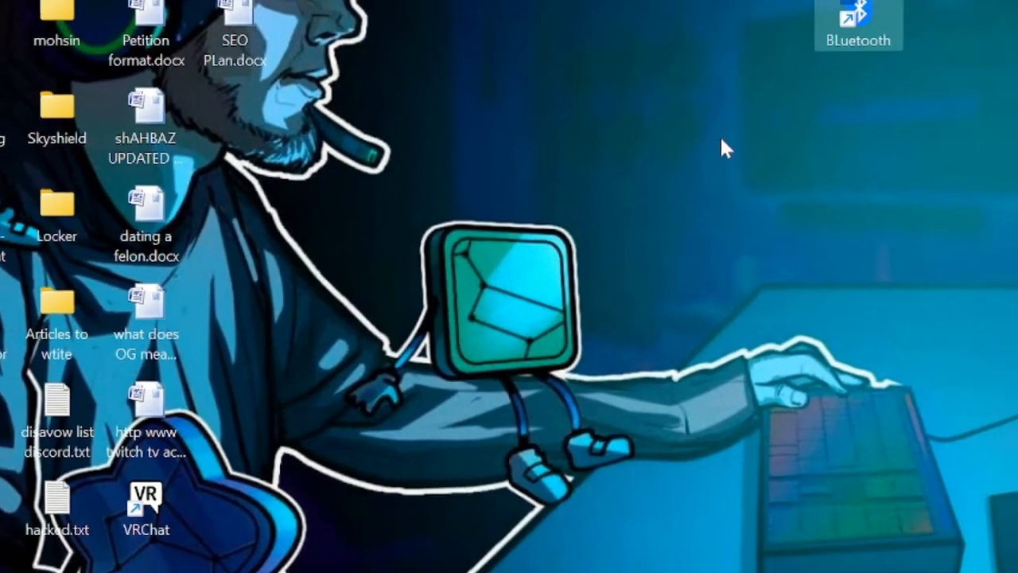
click(766, 125)
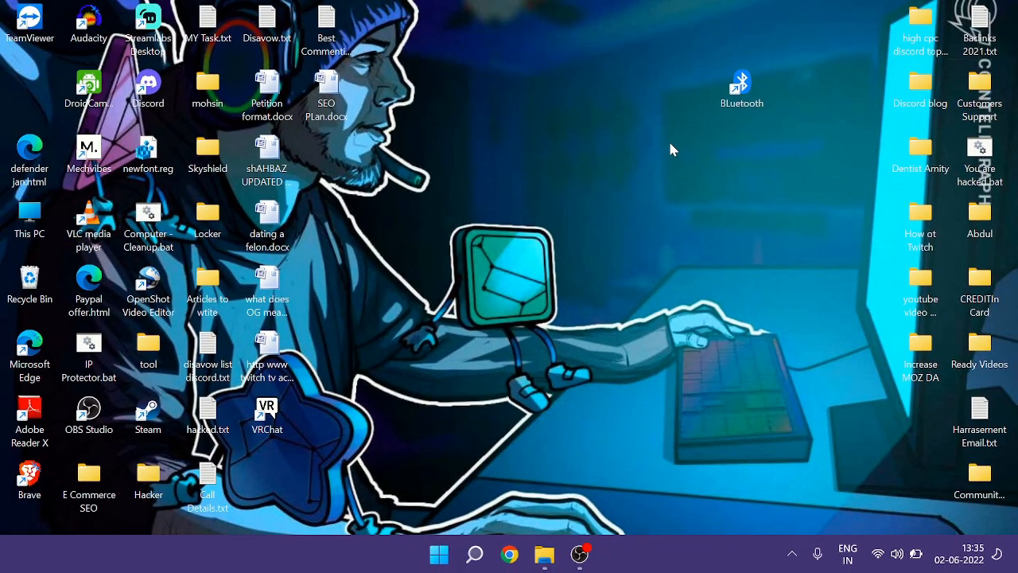
- Launch the BLuetooth shortcut to open Bluetooth File Transfer and close the window
double_click(749, 97)
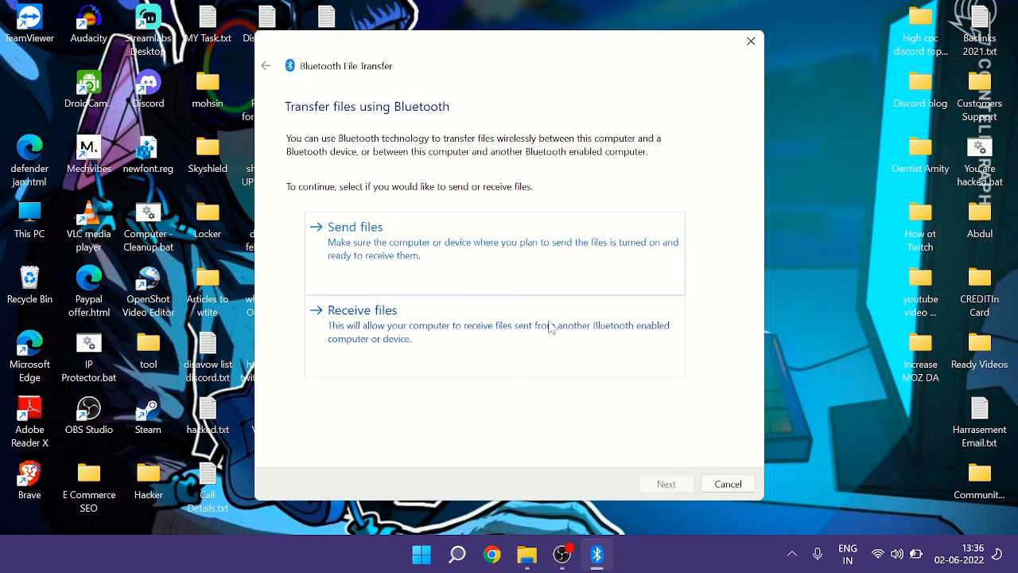
click(749, 41)
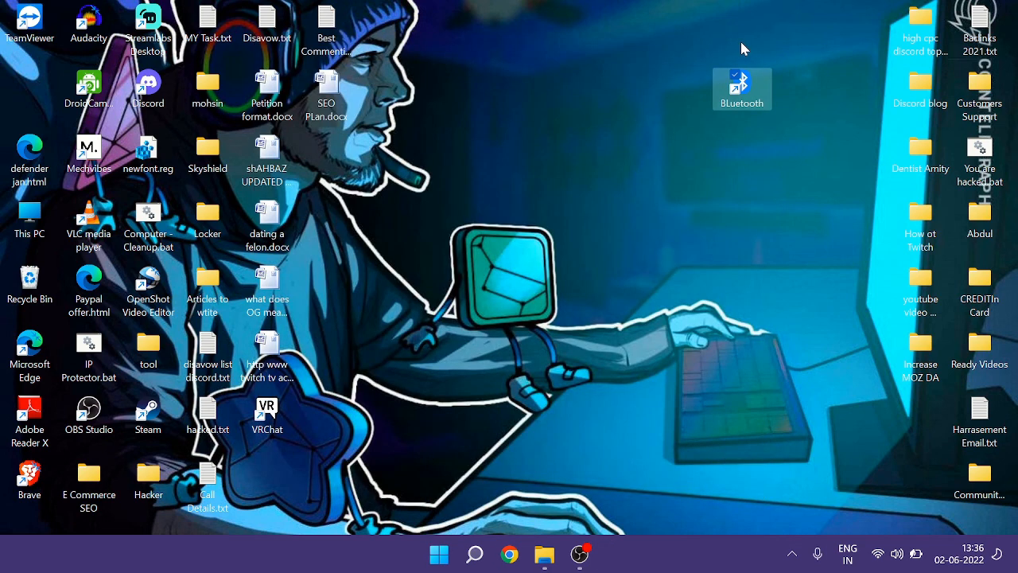